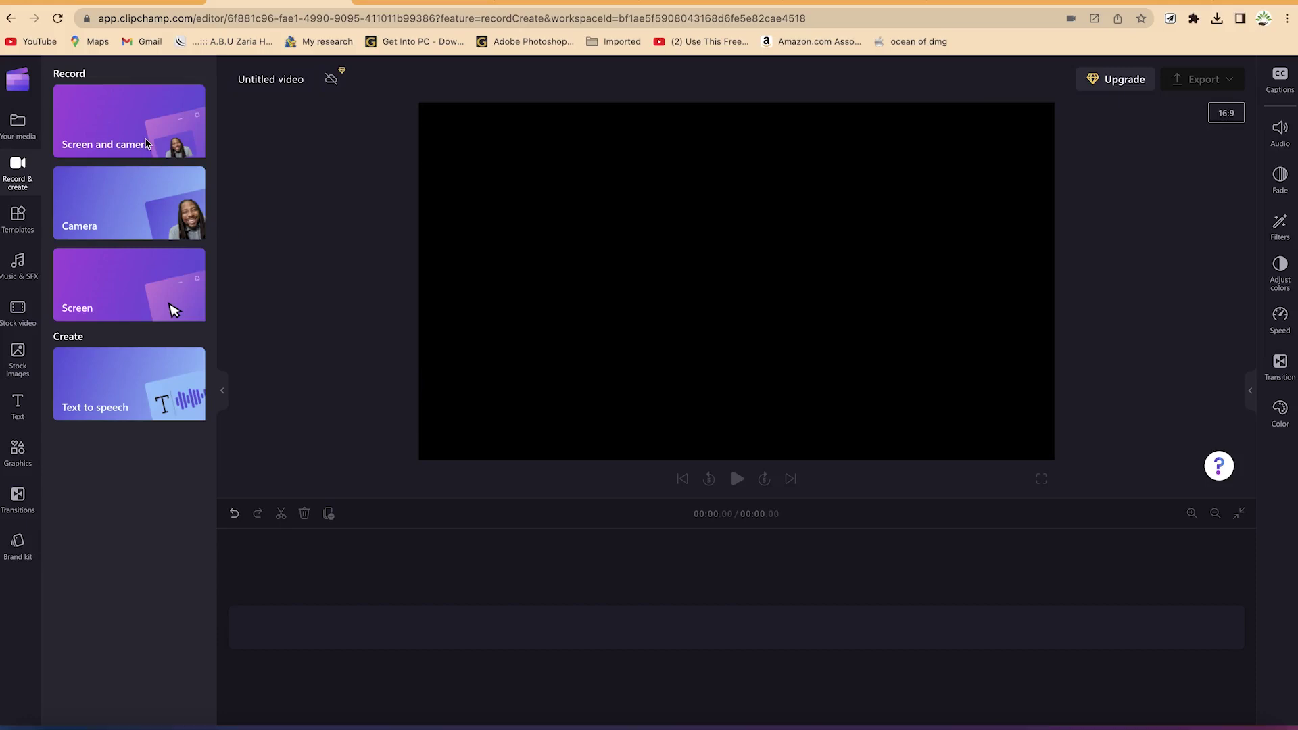
- Start a new Screen and camera recording from the Record & create panel
click(132, 141)
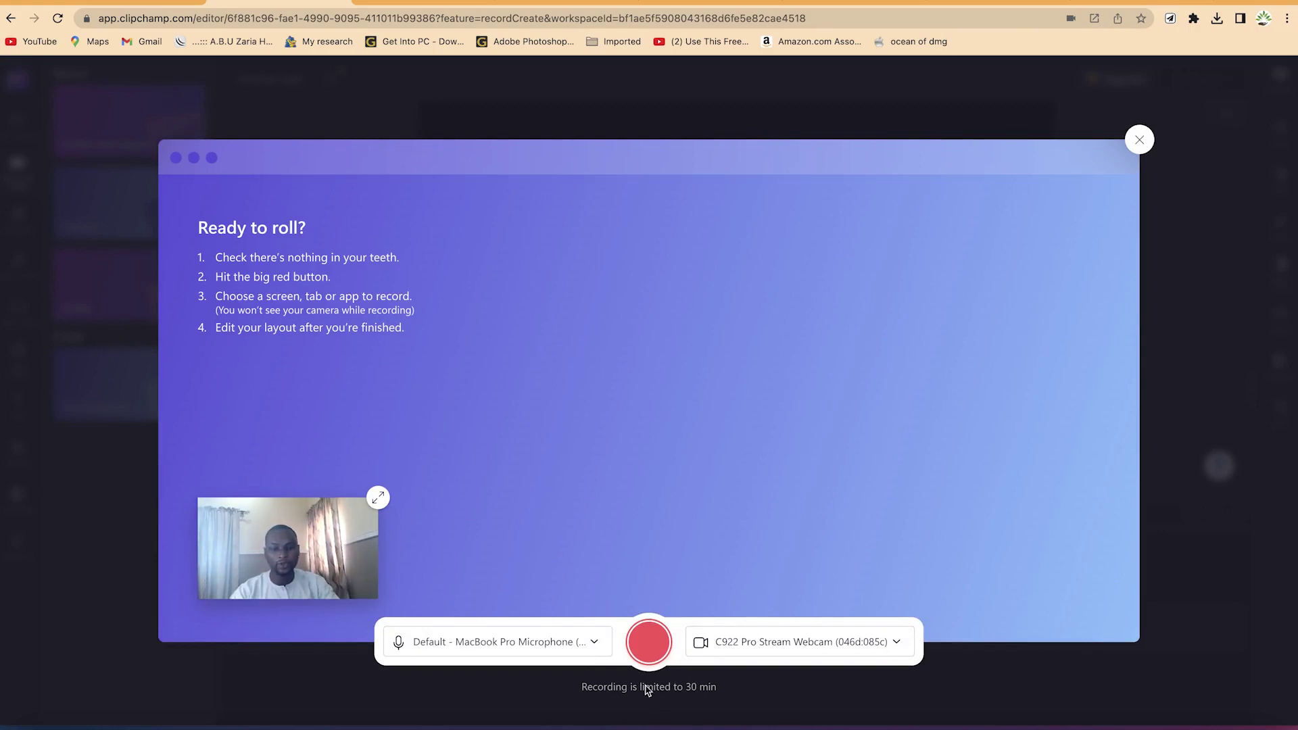
- Pick RODE NT-USB as the microphone and C922 Pro Stream Webcam as the camera
click(539, 642)
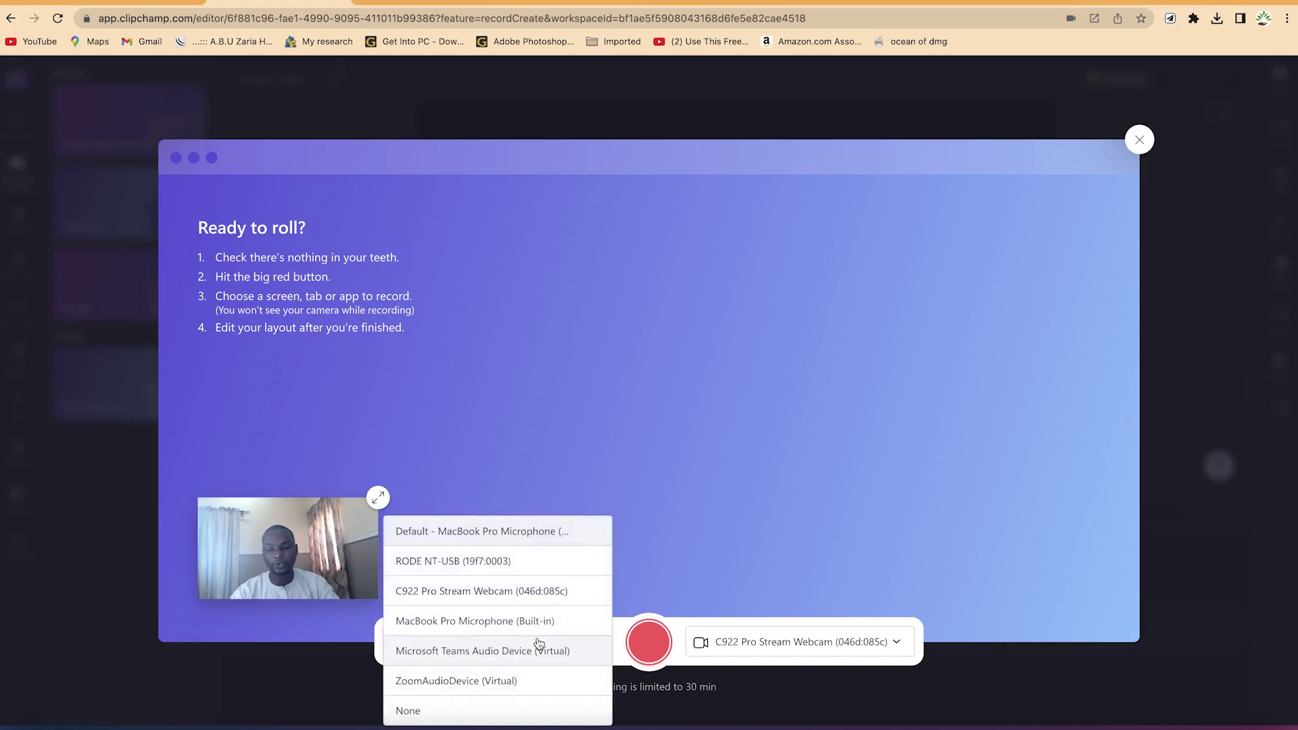
click(524, 567)
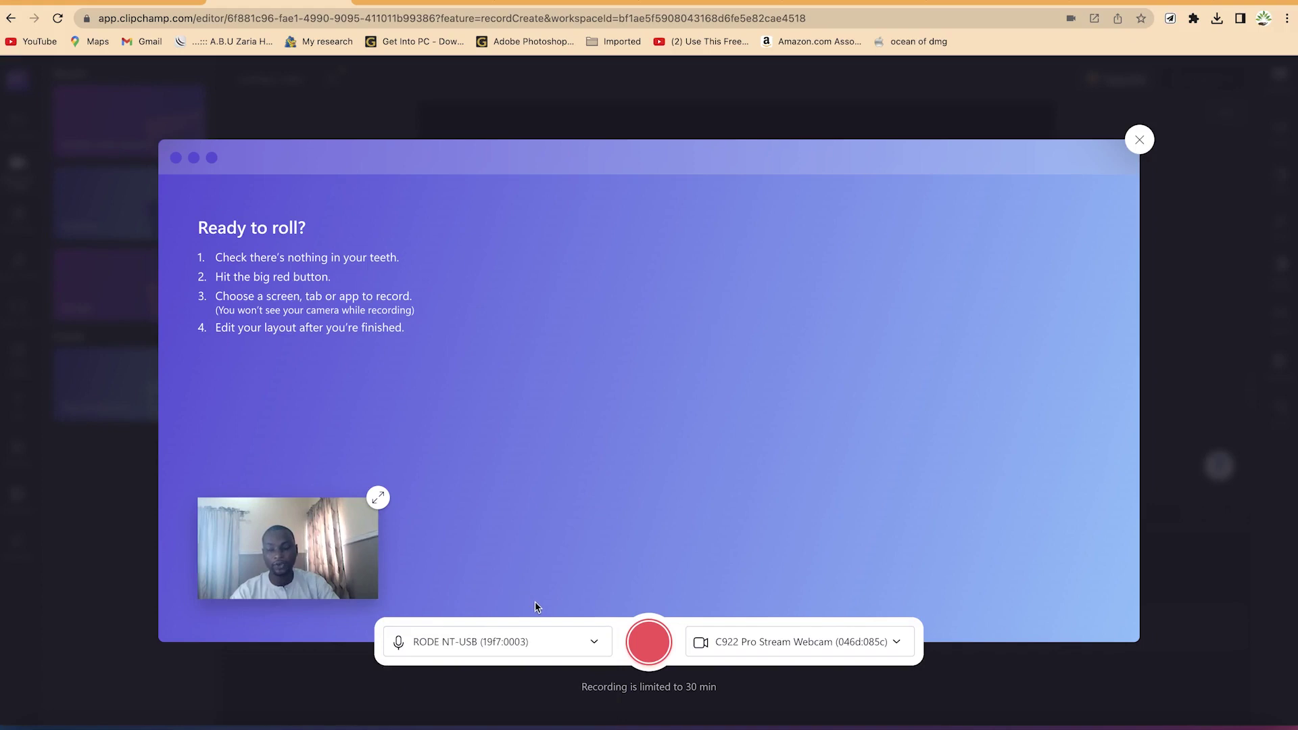
click(794, 639)
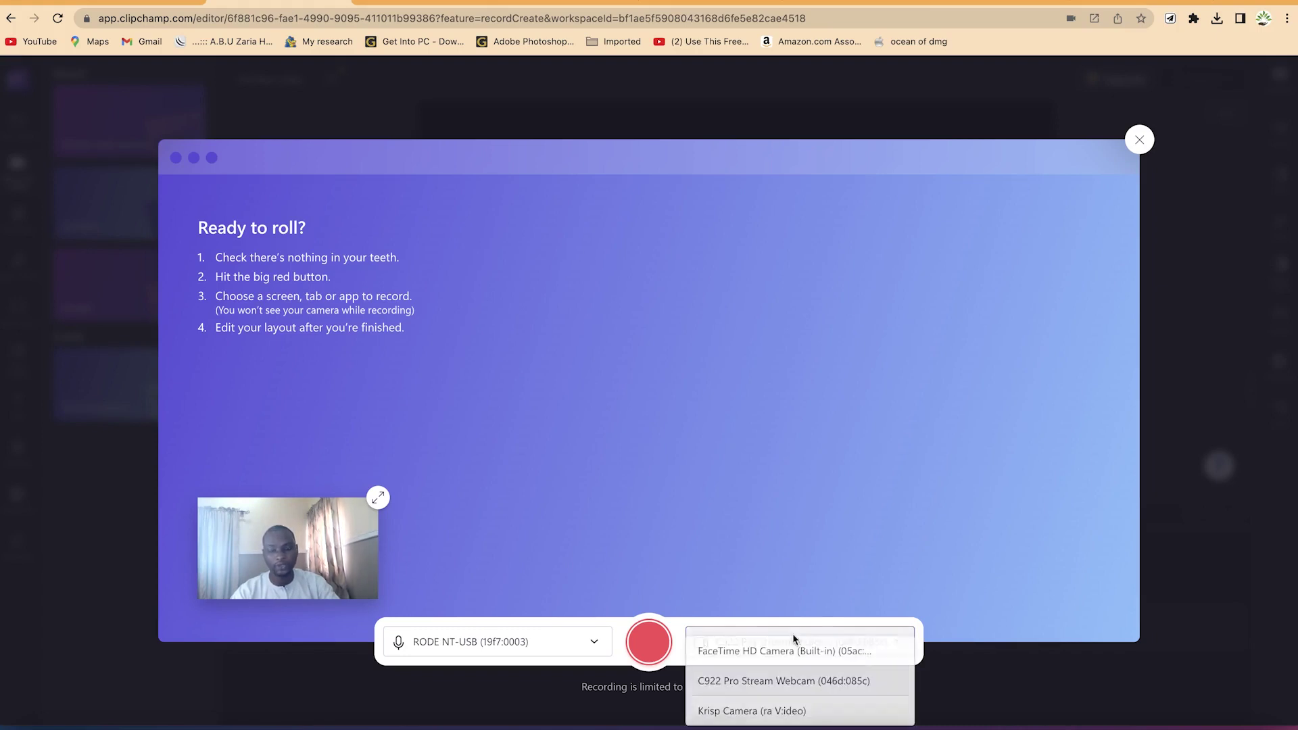
click(793, 683)
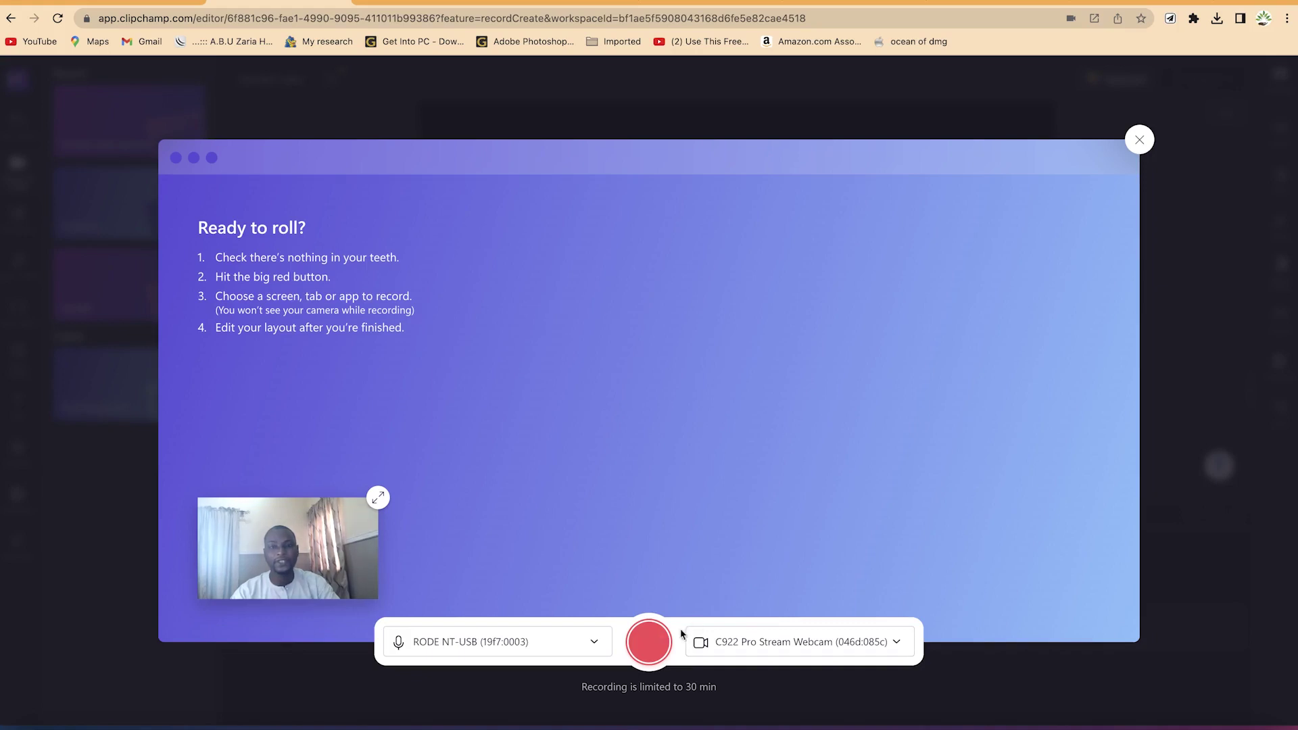
- Start recording and browse the Window and Entire screen sharing options
click(649, 644)
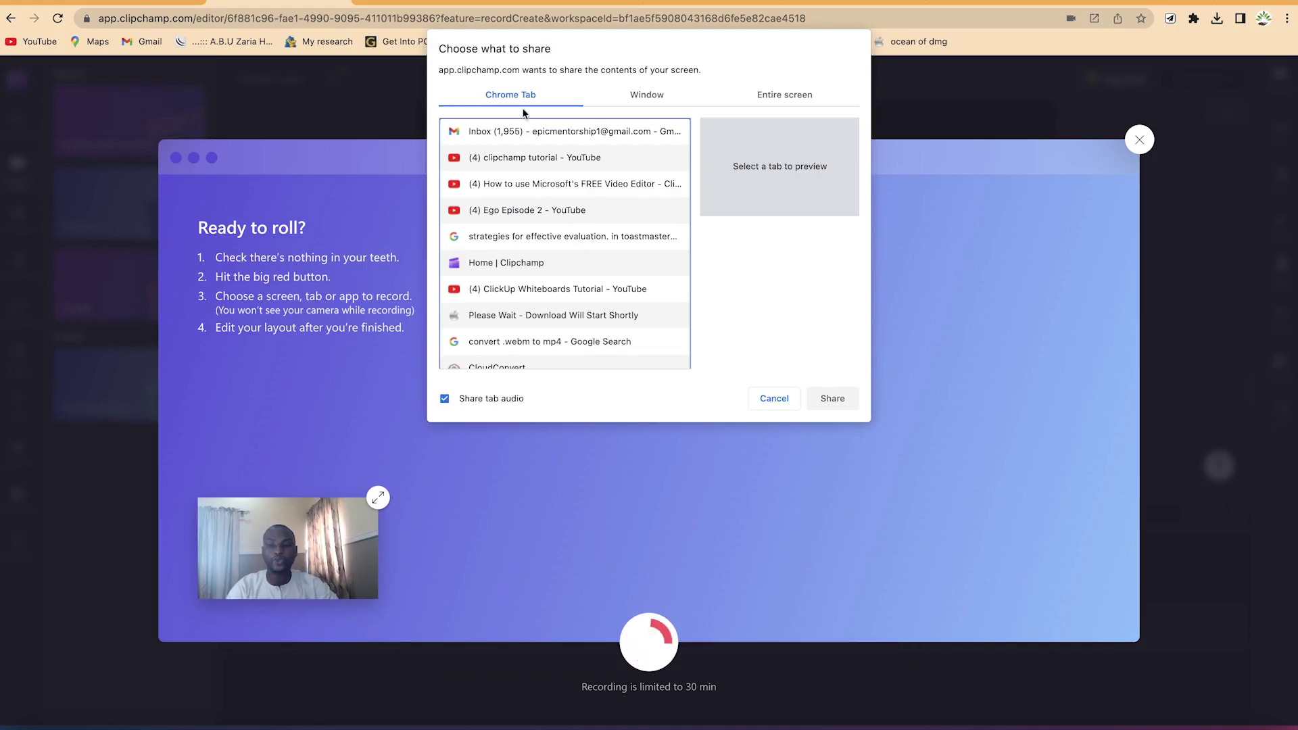
scroll(526, 172, down, 1)
scroll(526, 172, up, 1)
scroll(526, 172, down, 1)
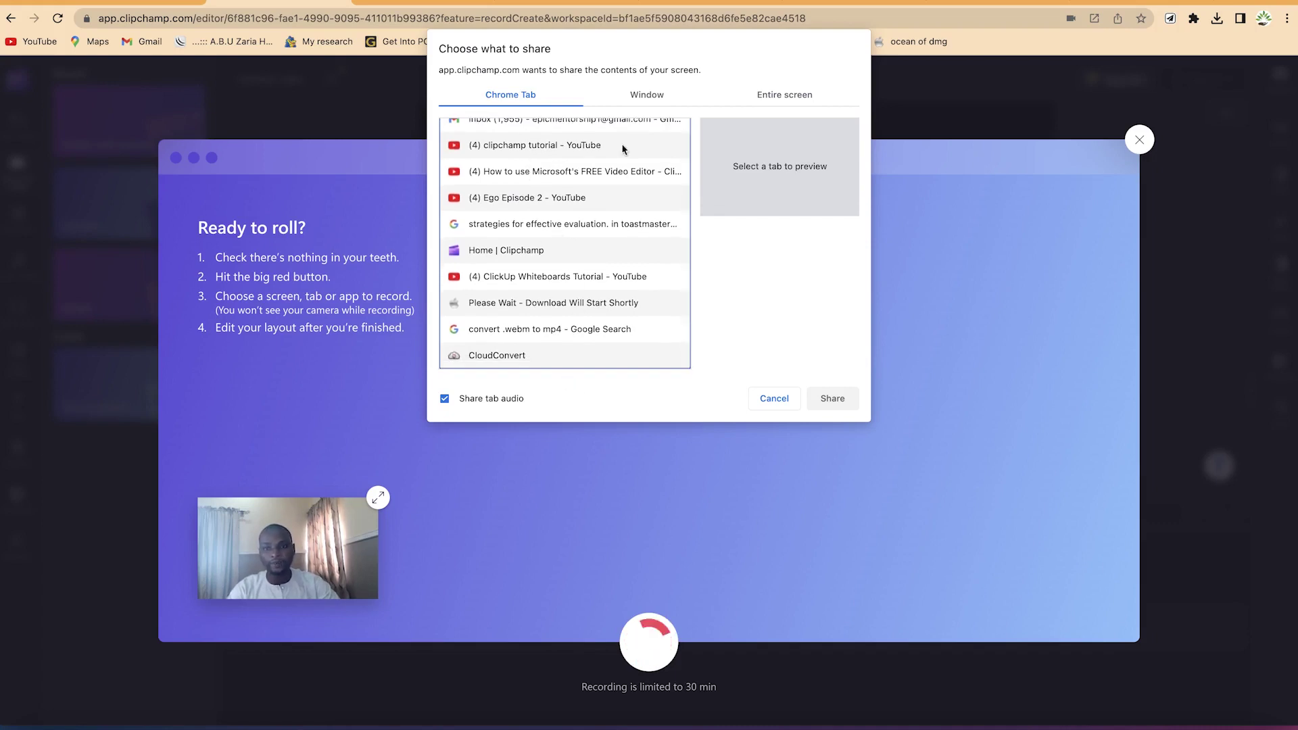
click(633, 95)
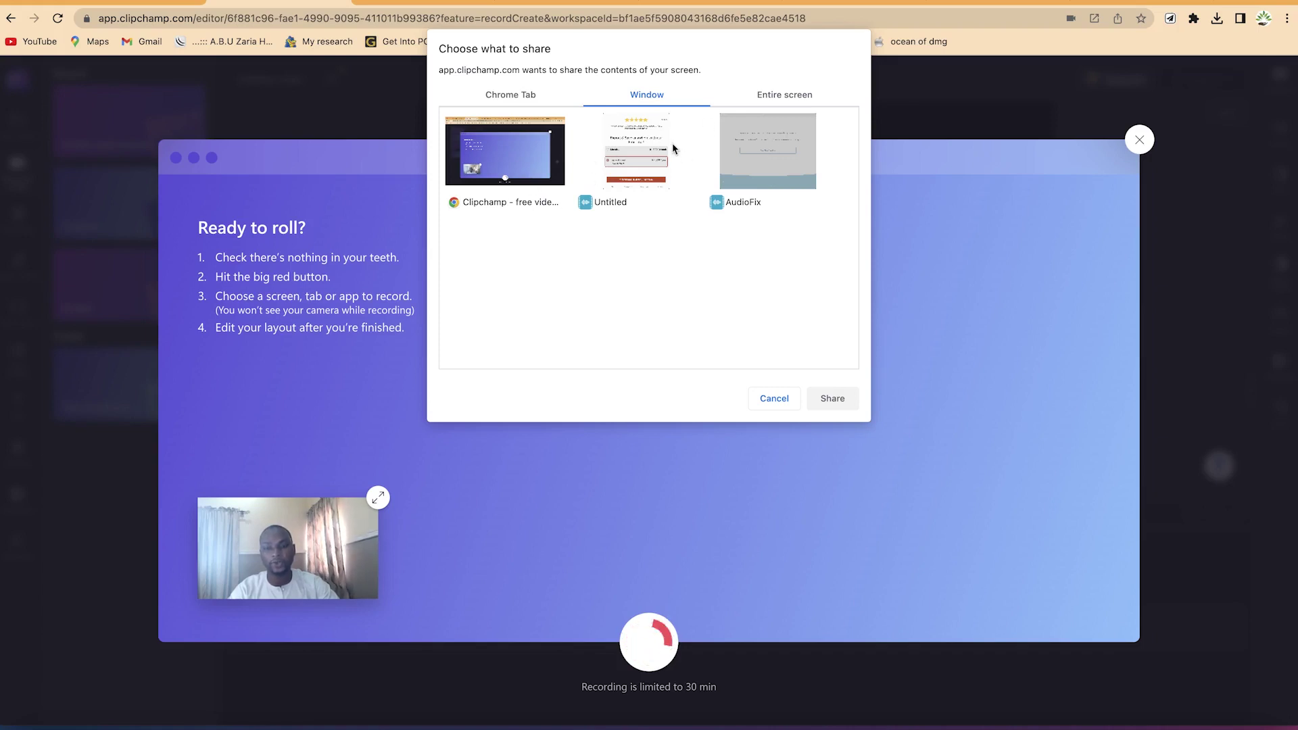
click(775, 96)
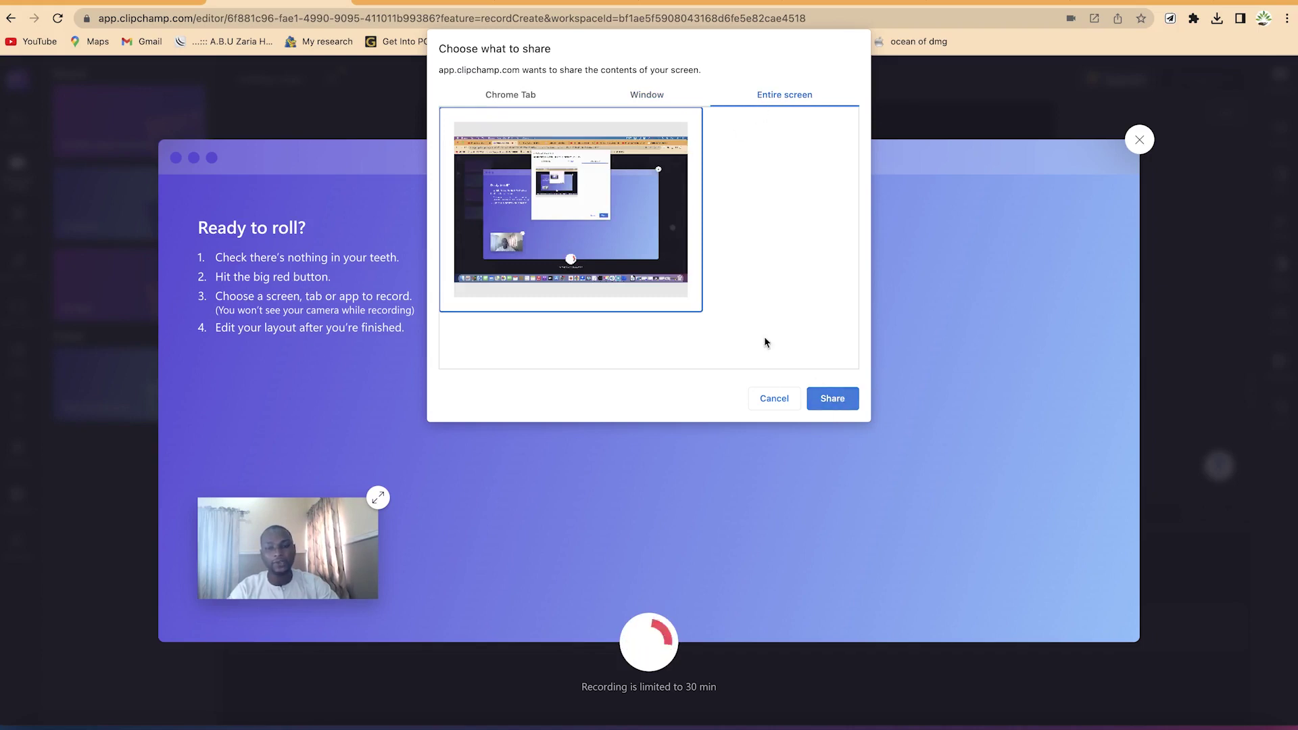
click(507, 99)
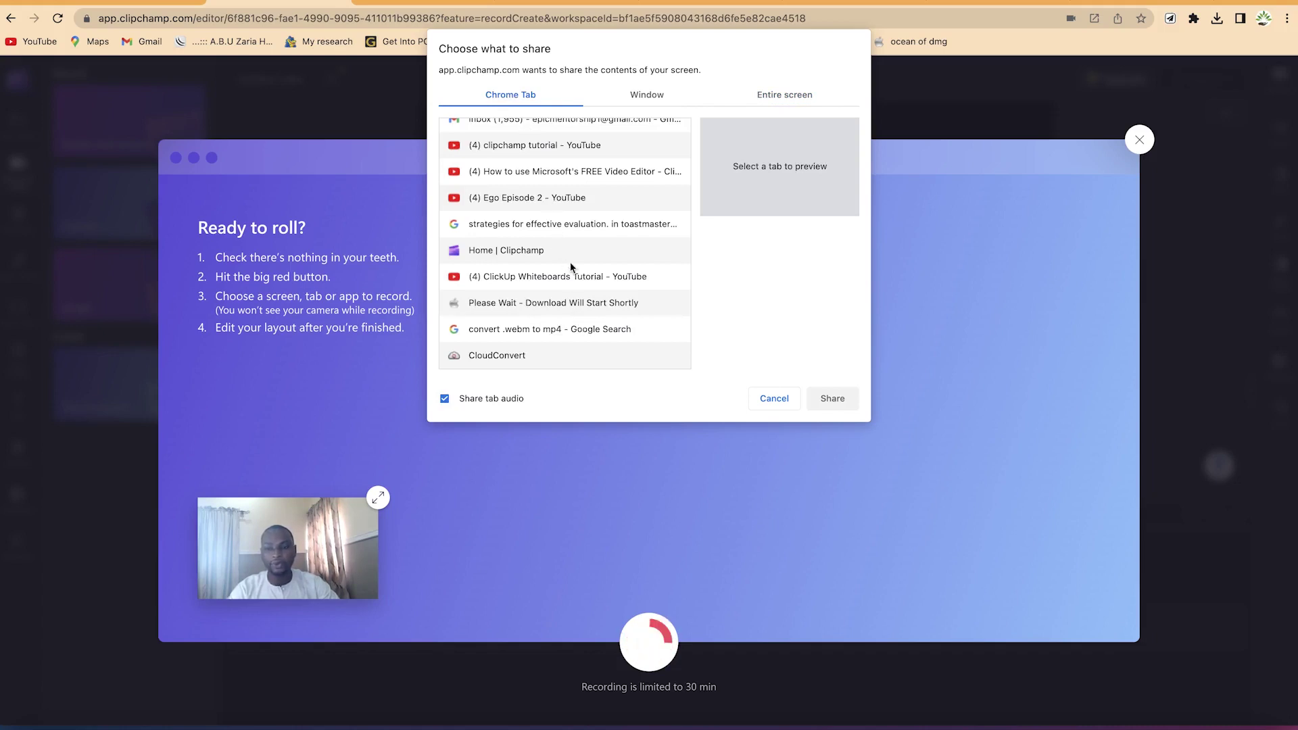
scroll(571, 267, up, 1)
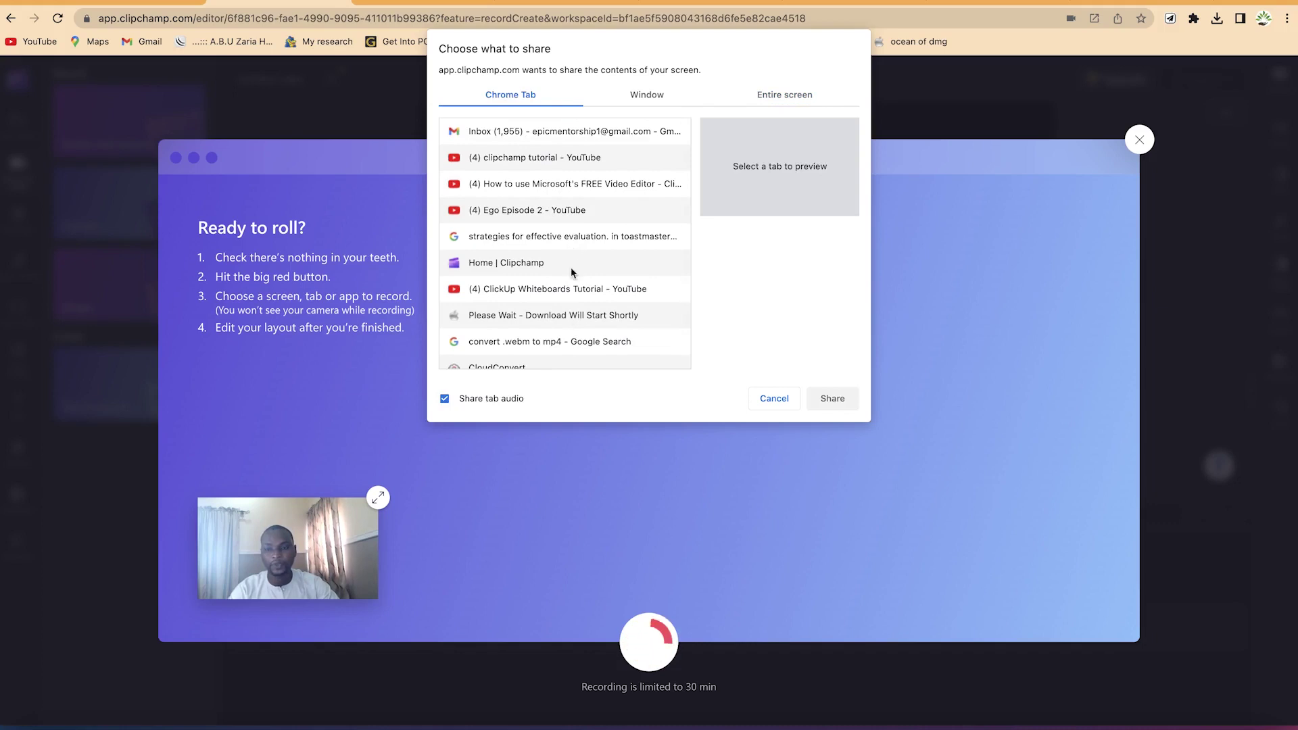
- Share the 'convert .webm to mp4' Google Search Chrome tab
click(549, 349)
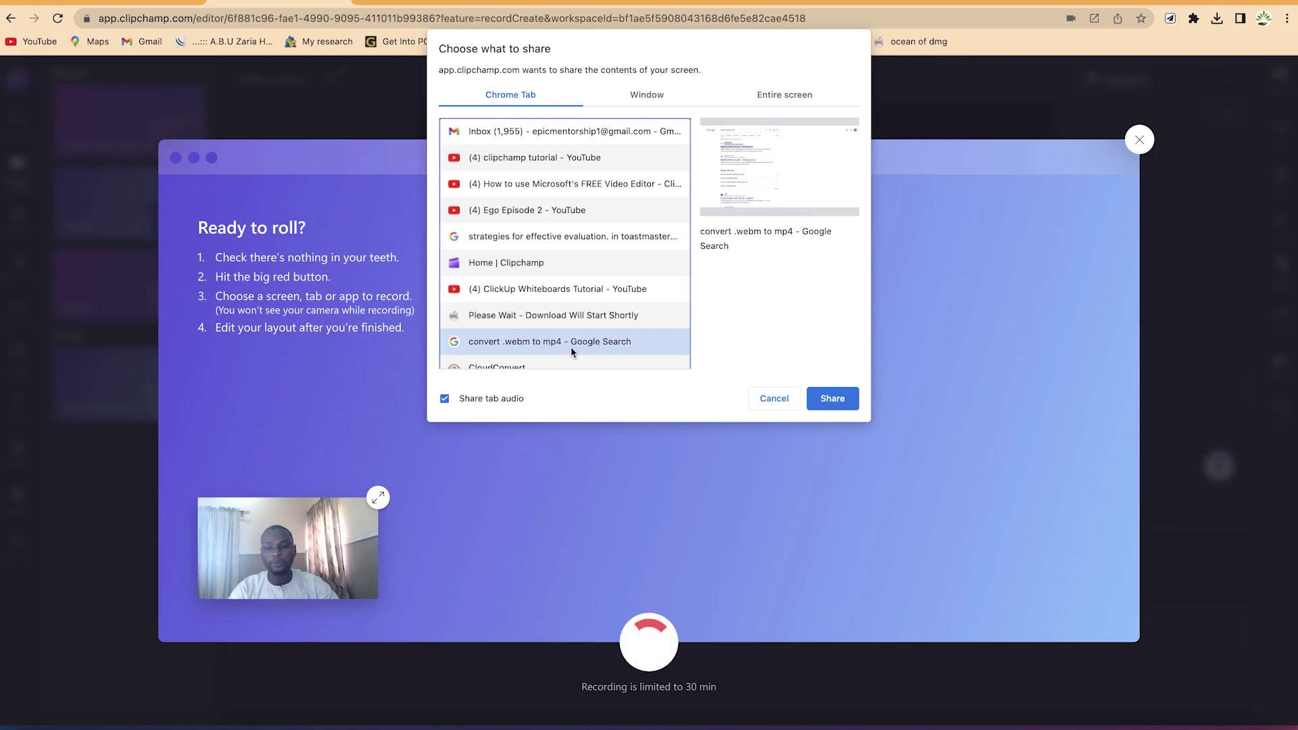
scroll(570, 346, down, 1)
click(818, 398)
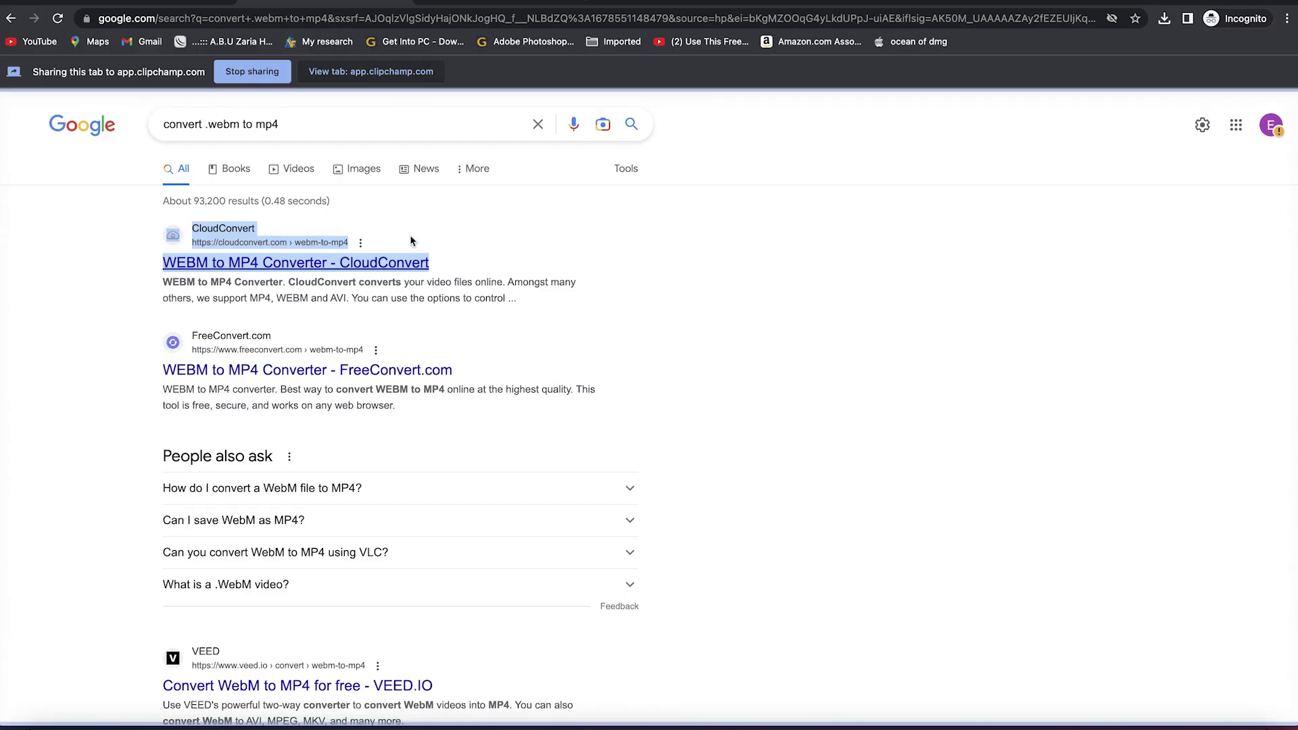
- Scroll up and down through the 'convert .webm to mp4' search results while recording
scroll(409, 238, down, 5)
scroll(411, 241, down, 12)
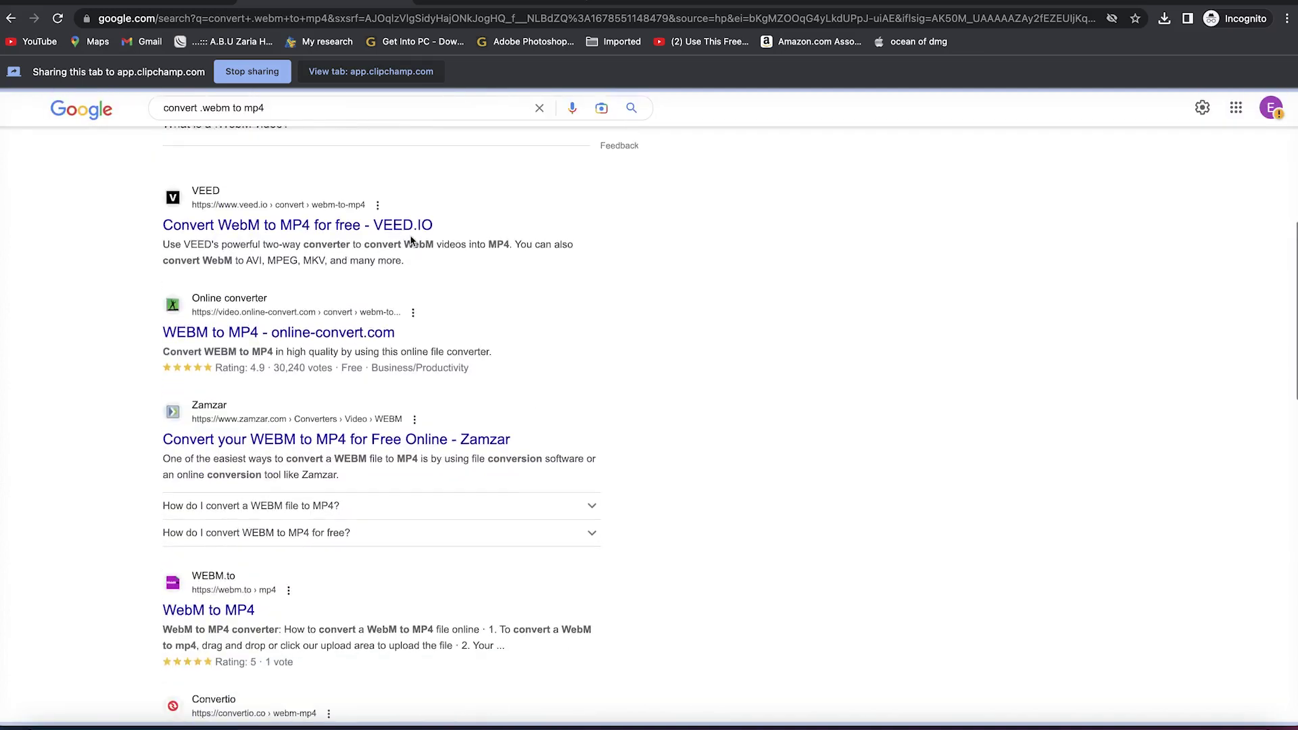
scroll(410, 242, down, 9)
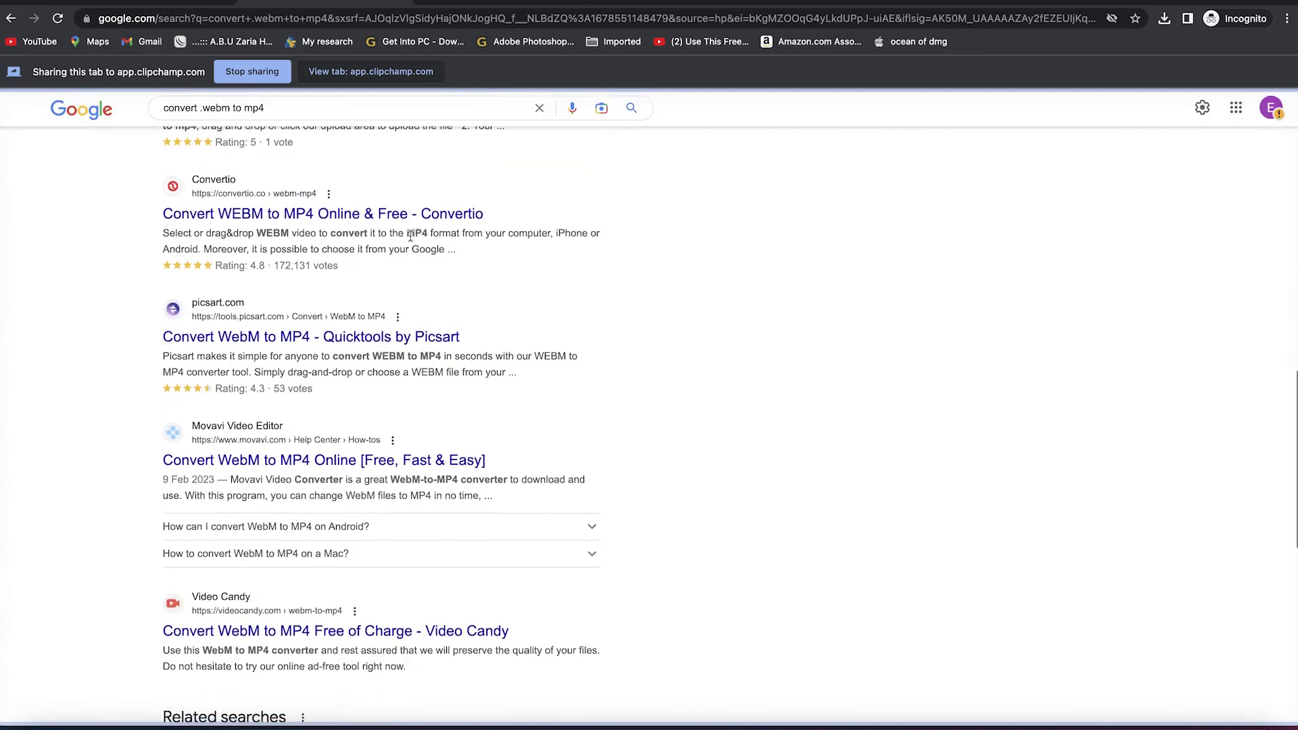
scroll(410, 240, up, 4)
scroll(411, 240, up, 12)
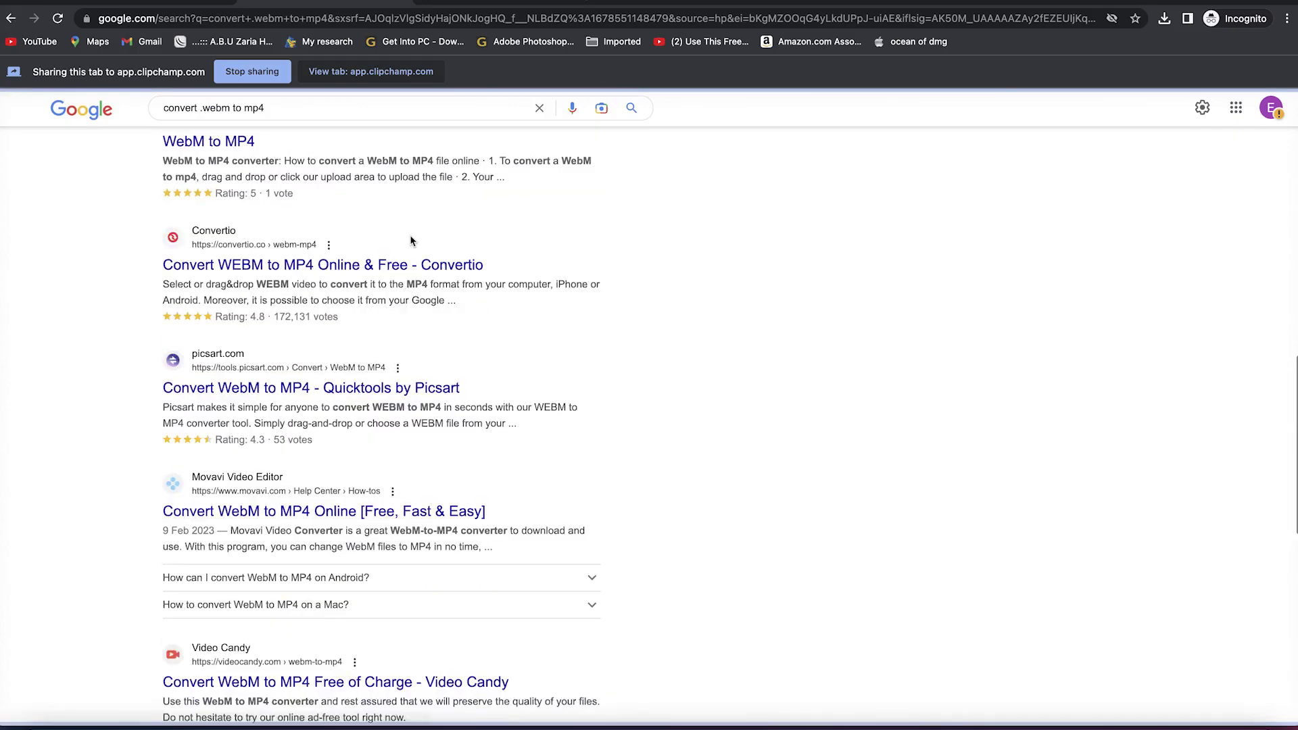
scroll(410, 234, up, 6)
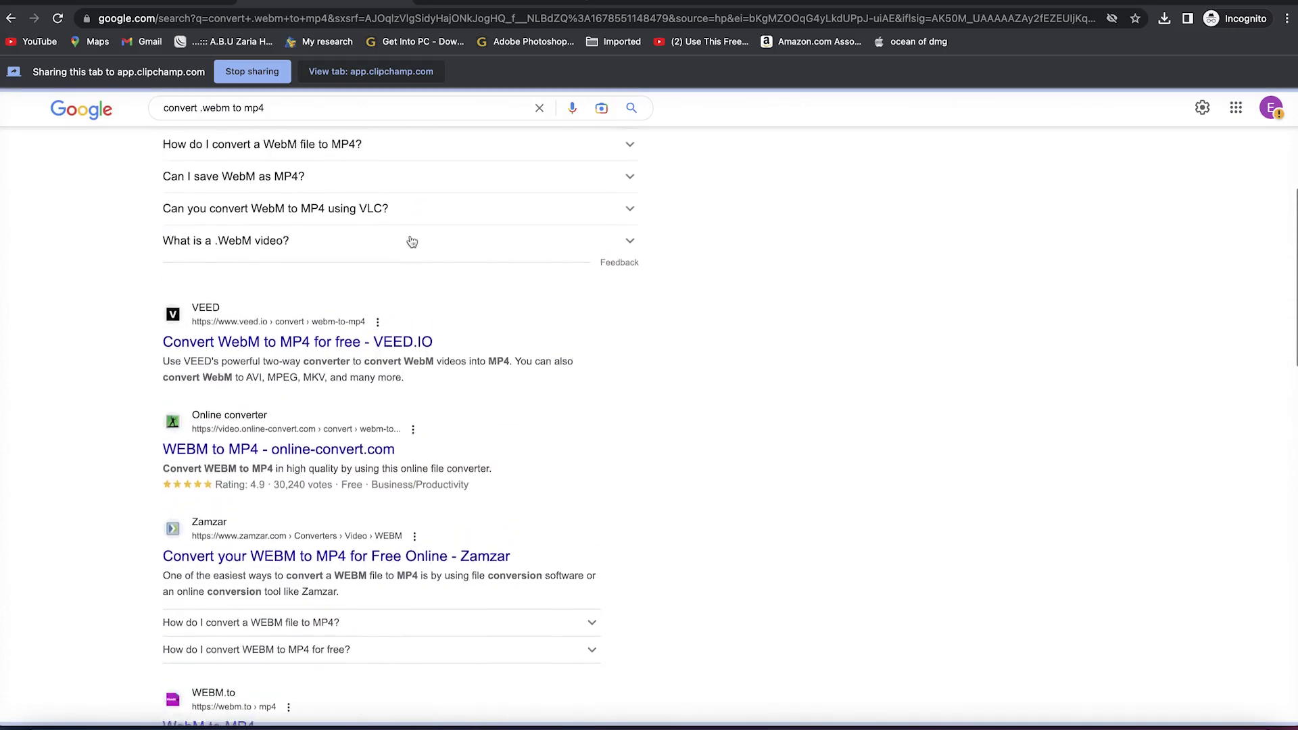
scroll(409, 233, down, 2)
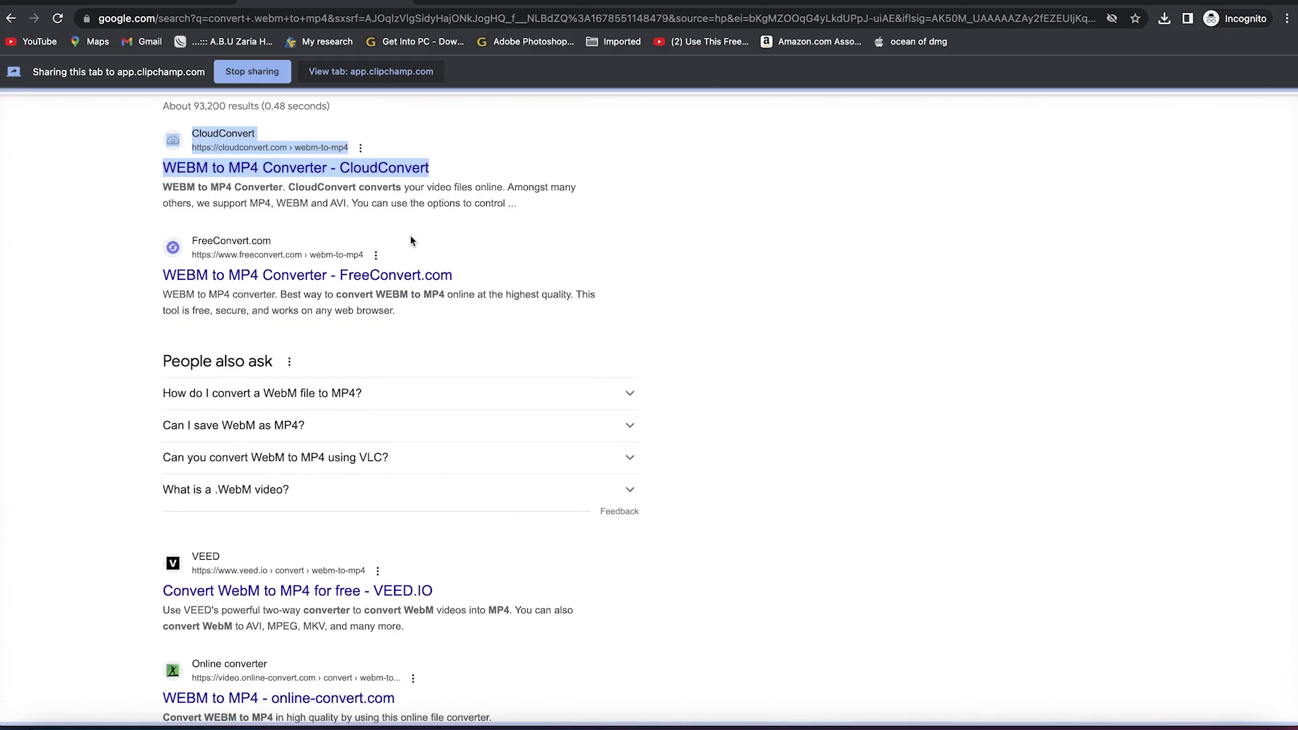
scroll(410, 236, down, 4)
scroll(410, 236, up, 6)
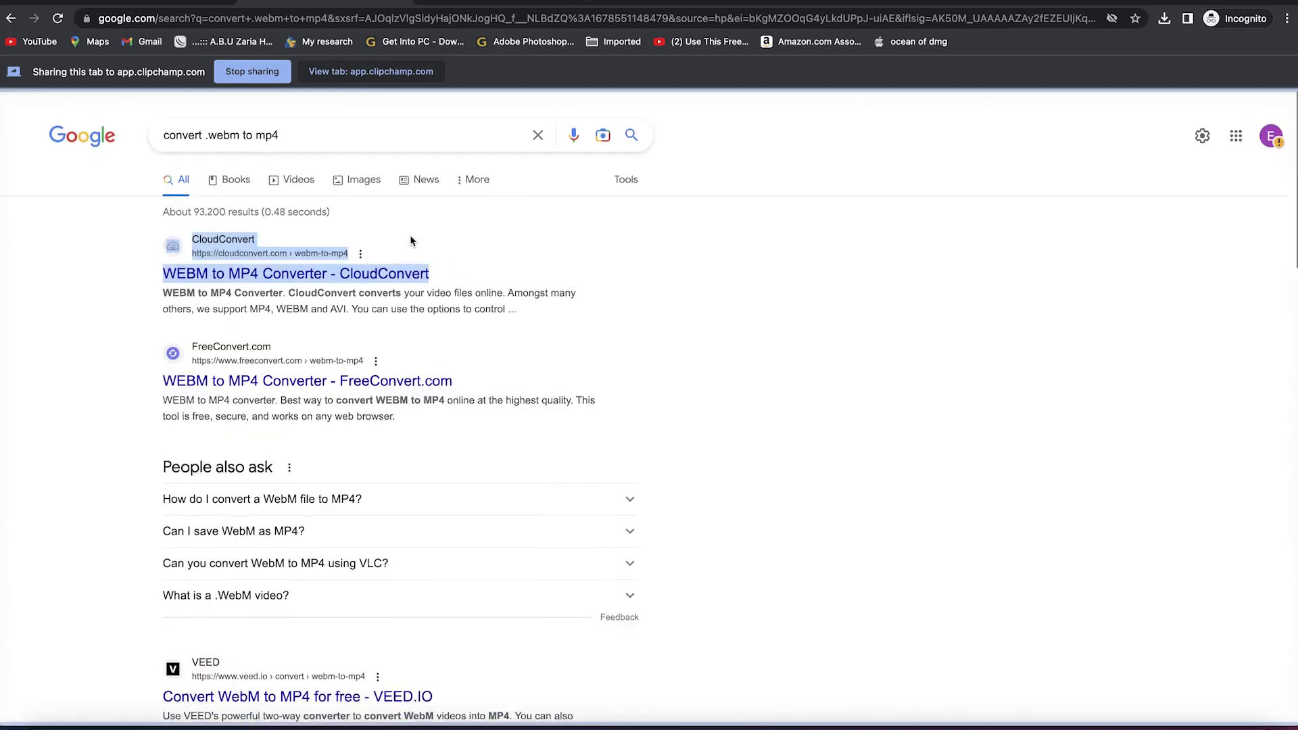
- Stop sharing the tab and bring up all windows to switch back to Clipchamp
click(253, 72)
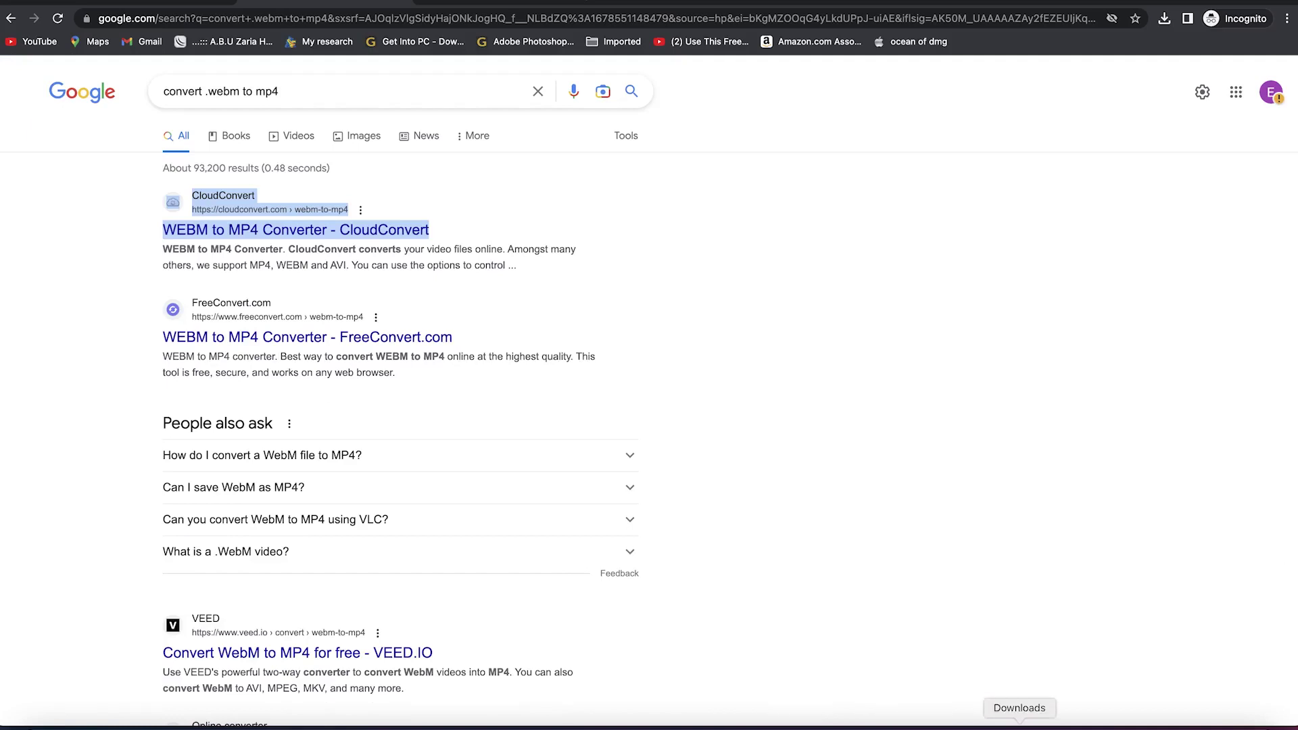
click(868, 721)
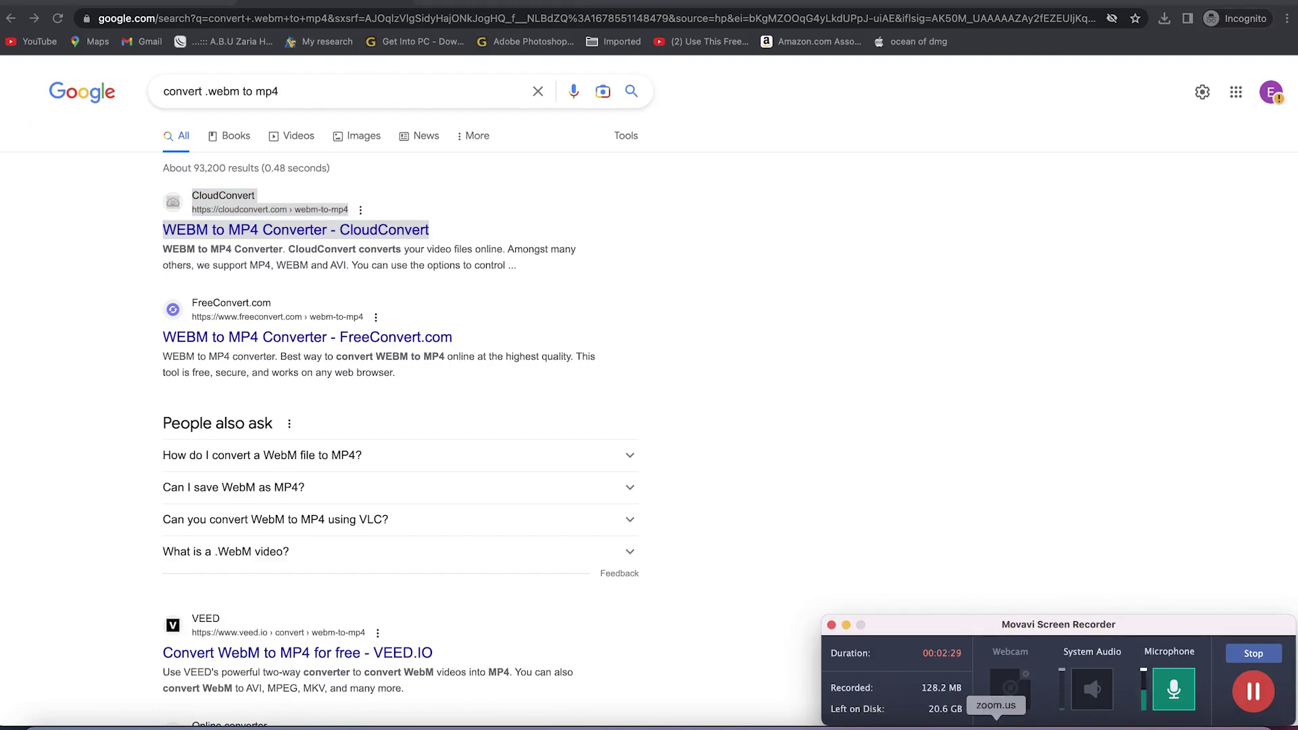
key(ctrl+Up)
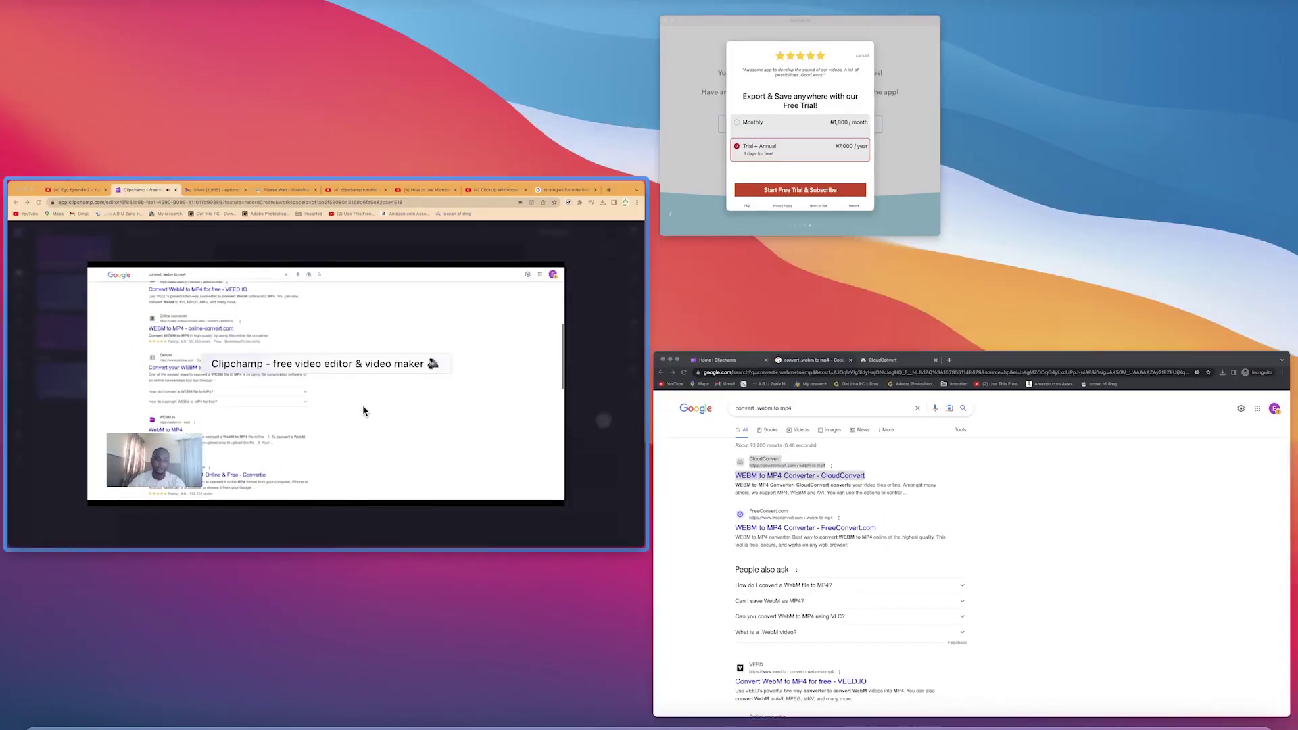
- Return to Clipchamp and play back the recorded take with its webcam inset
click(363, 404)
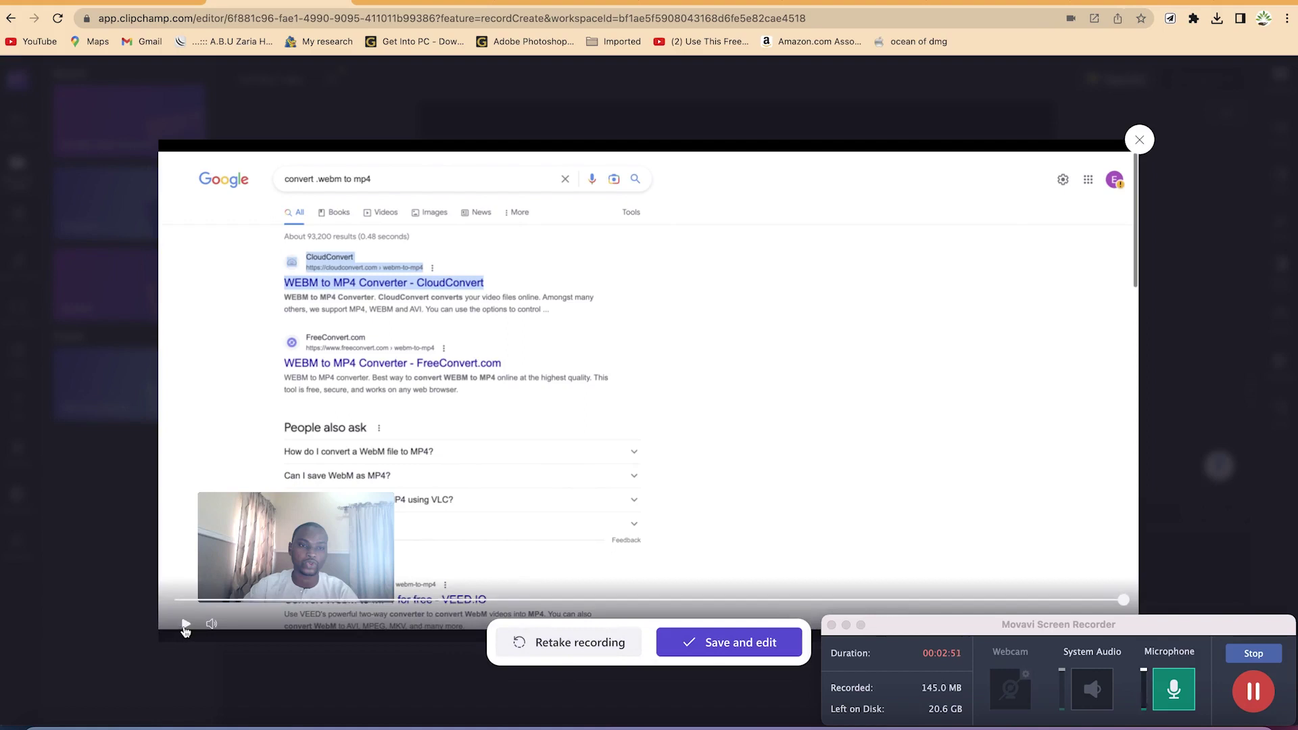
click(186, 625)
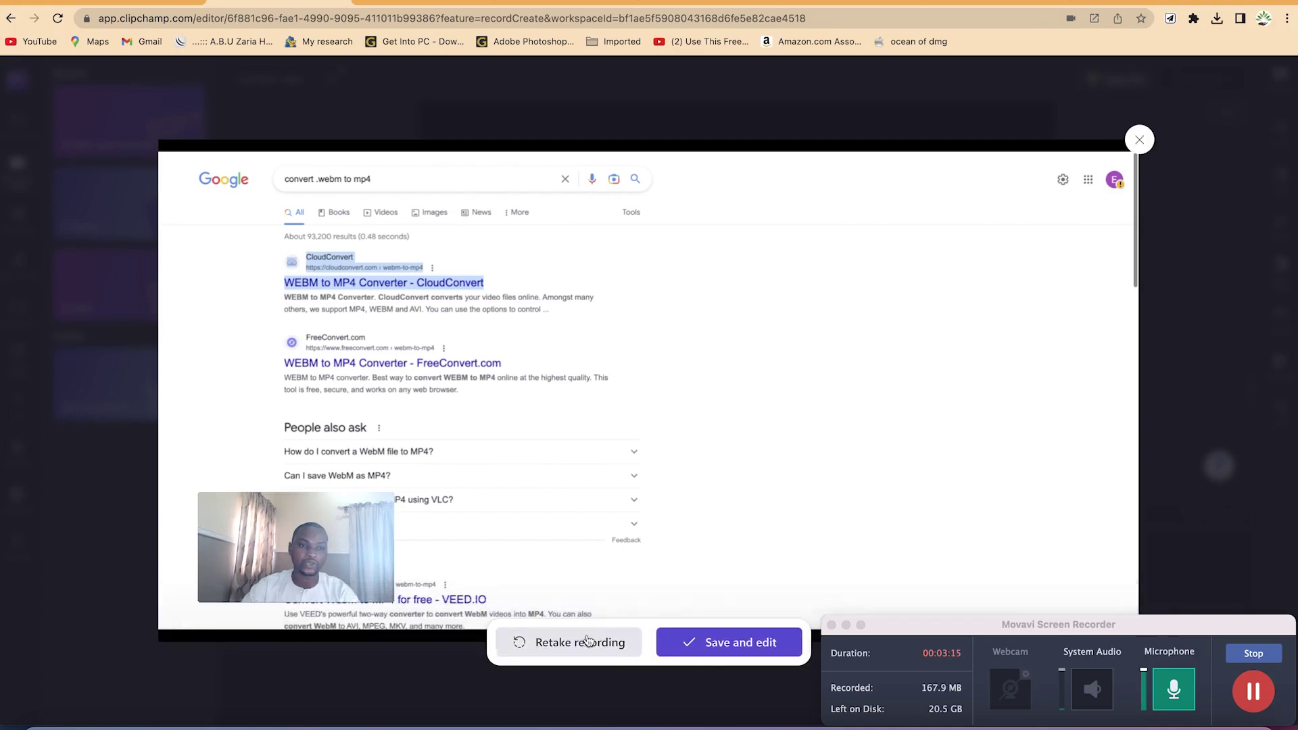
- Save and edit the recording so it lands on the timeline as an 18.44-second grouped clip
click(716, 647)
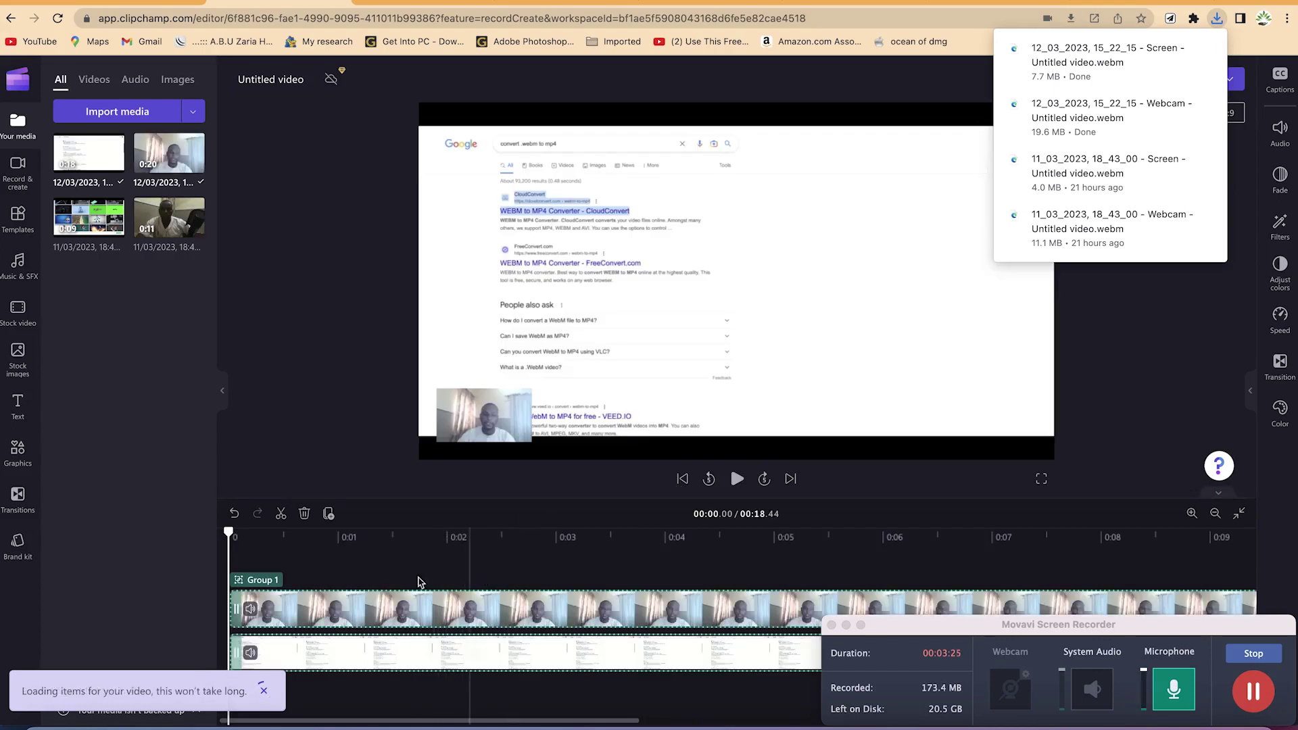
click(812, 642)
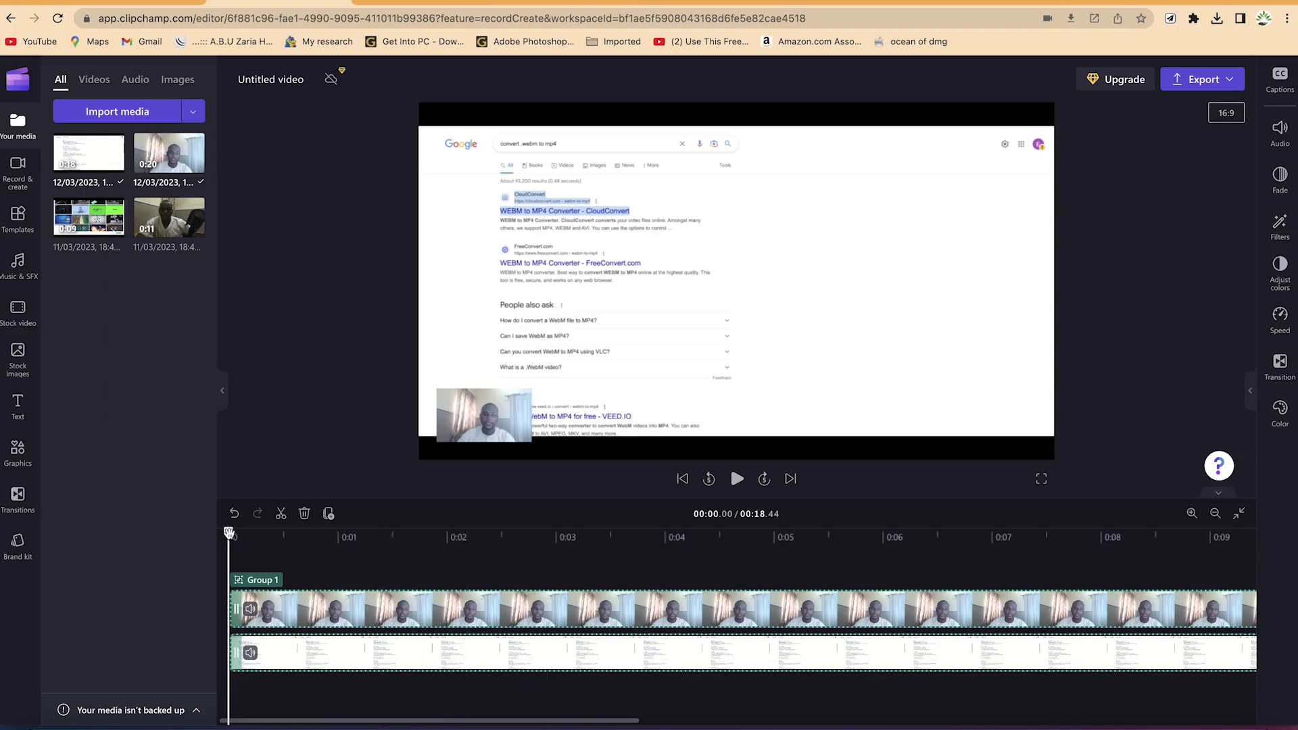
- Move the playhead to about three seconds and select the webcam overlay in the preview
drag(229, 534, 229, 533)
drag(257, 535, 340, 538)
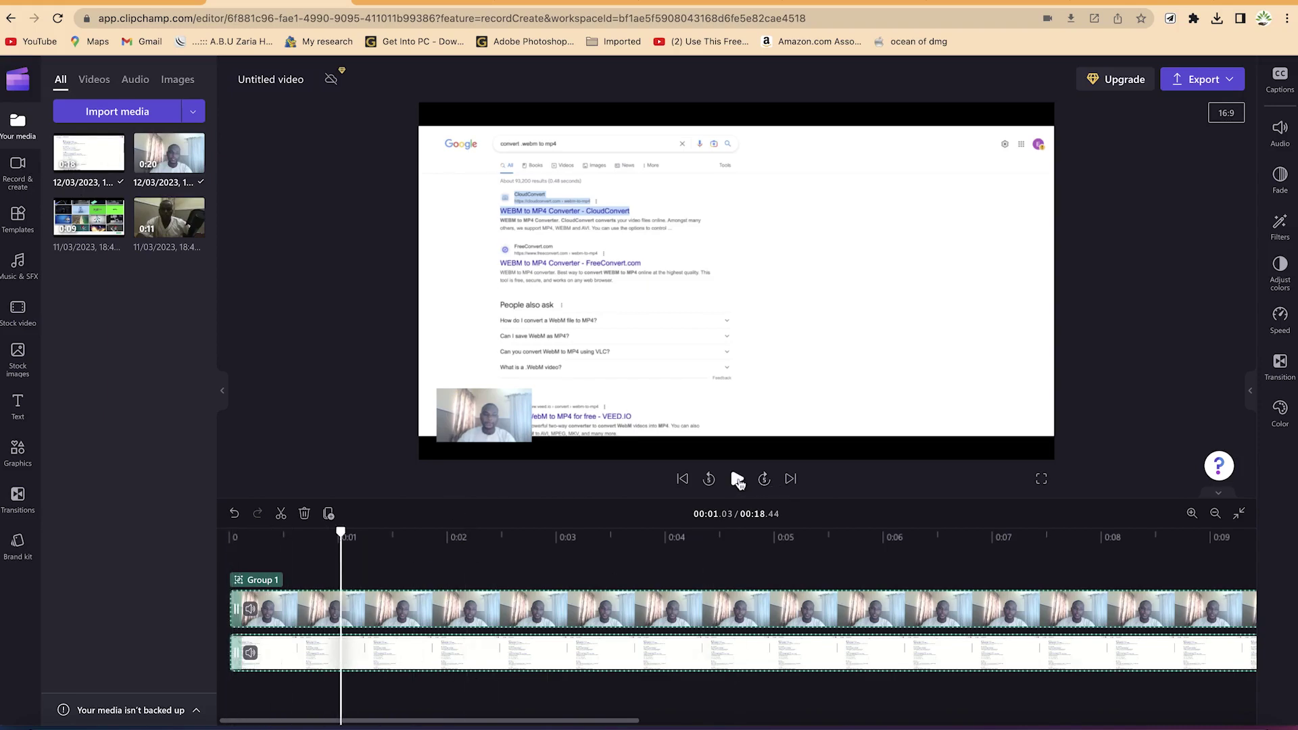
click(738, 481)
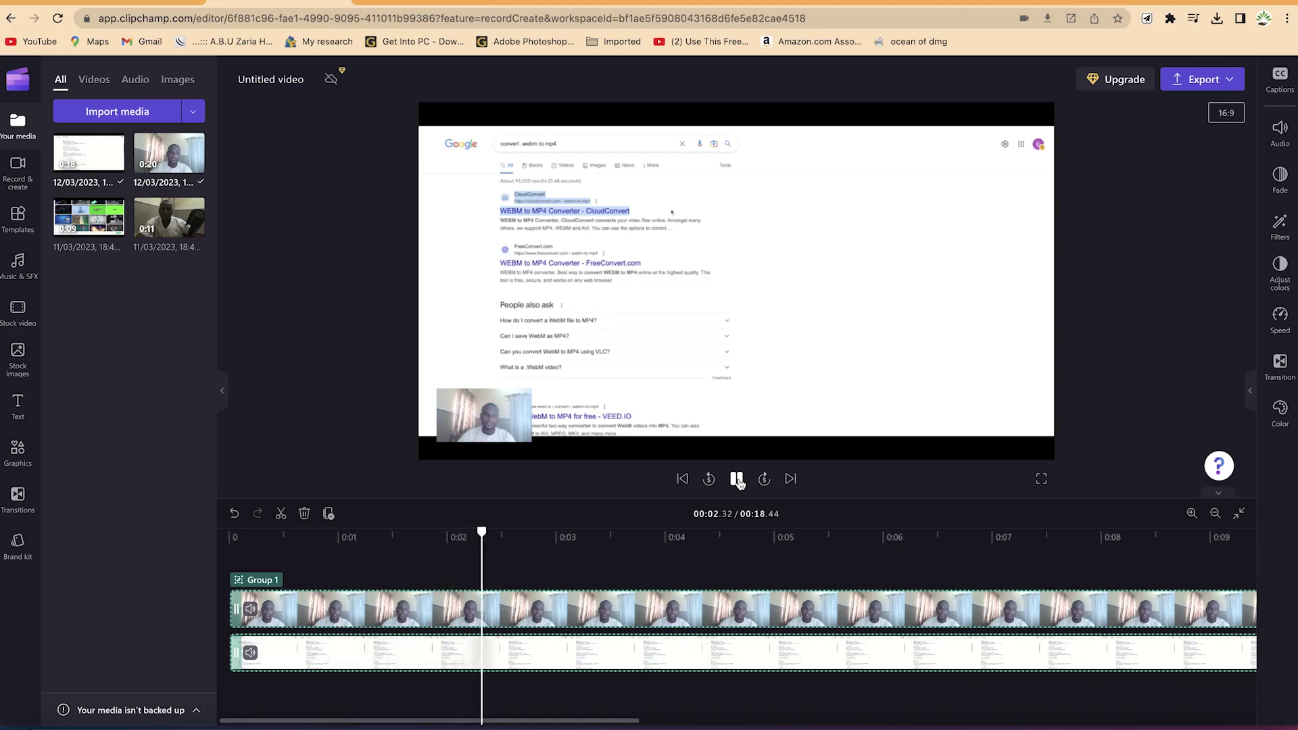
click(738, 480)
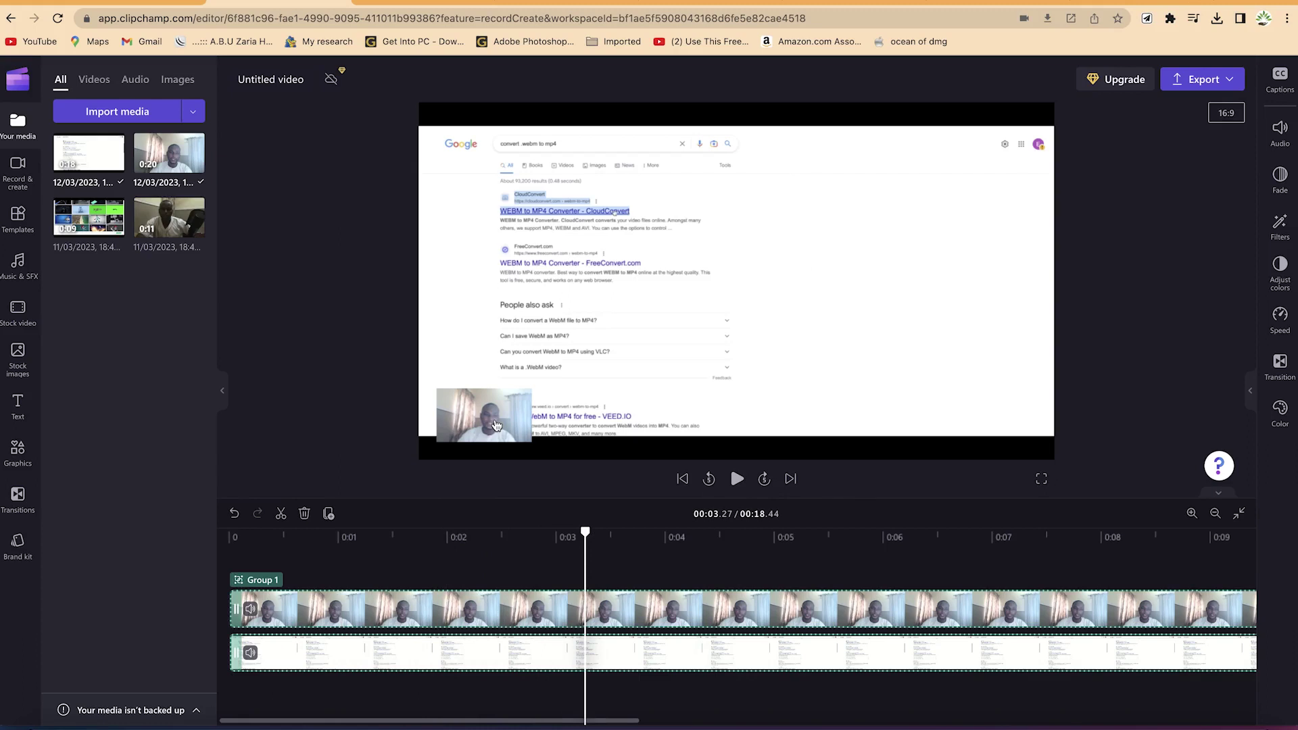
click(495, 422)
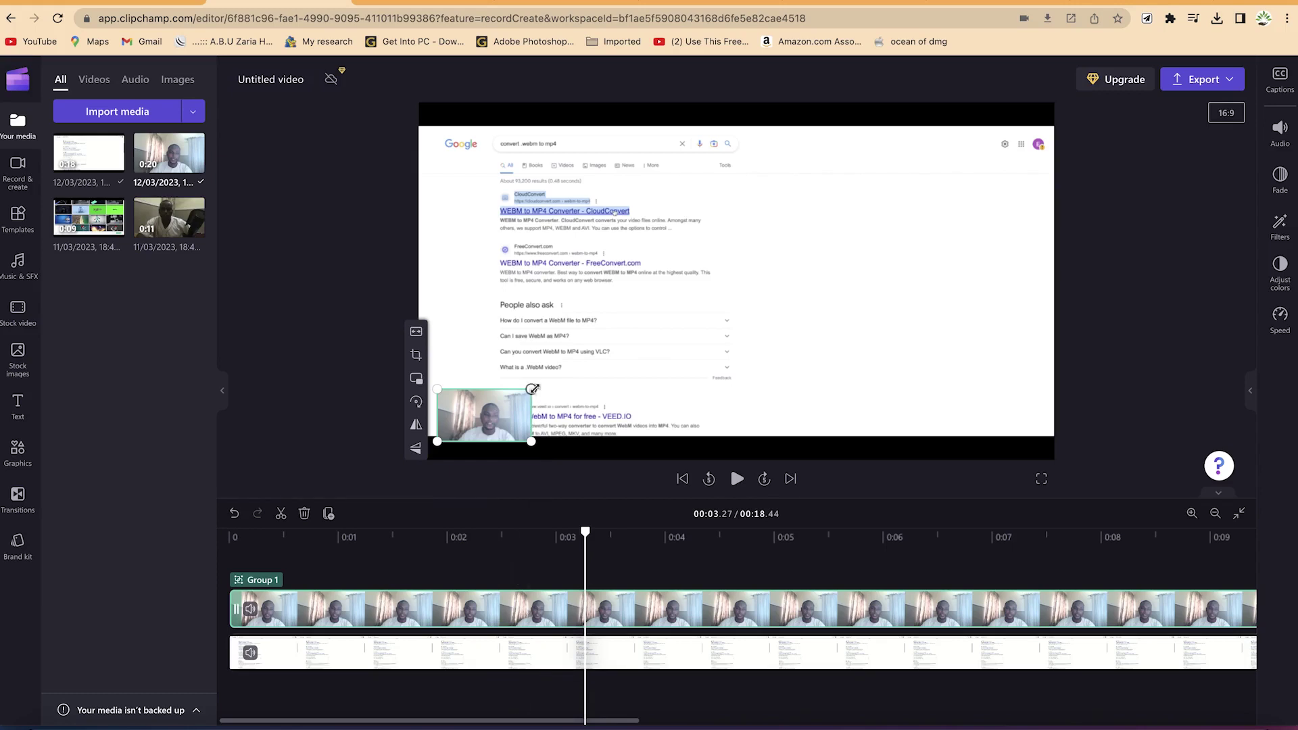
- Enlarge the webcam overlay and try each Picture in picture corner, finishing on Bottom right
drag(532, 389, 646, 278)
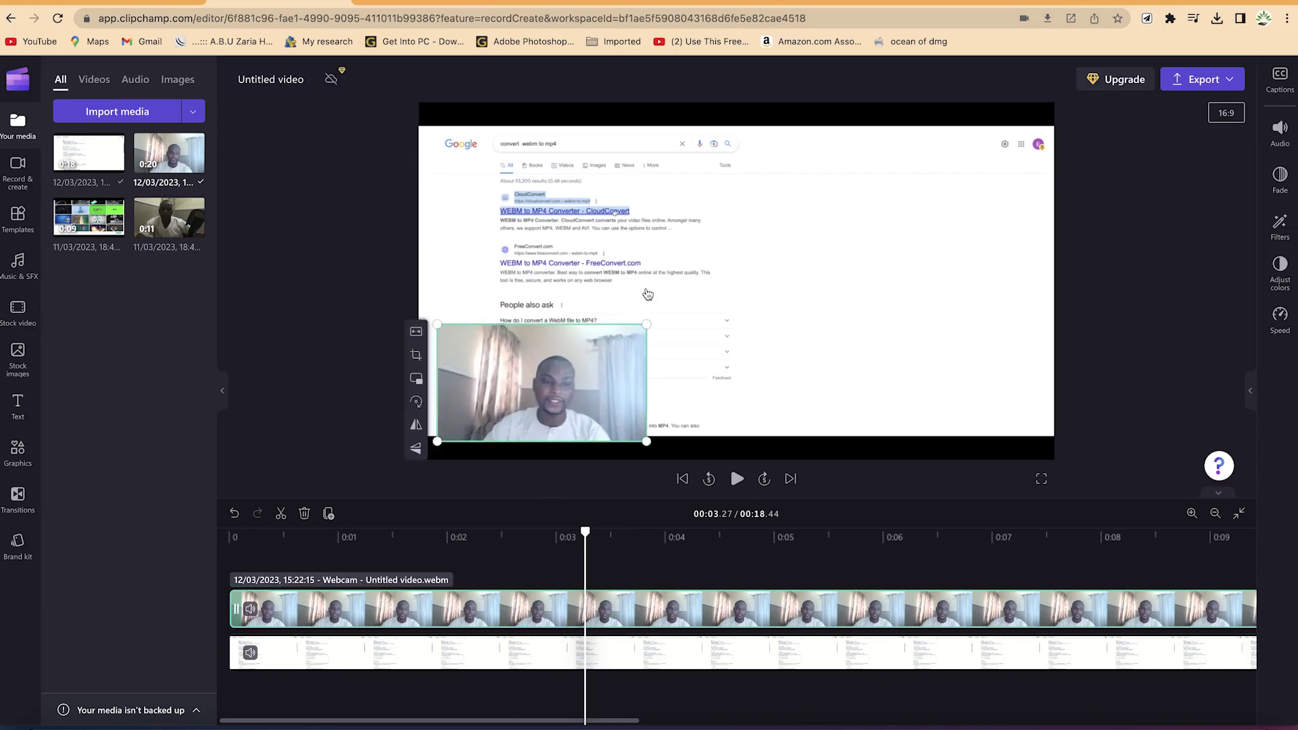
drag(522, 373, 926, 374)
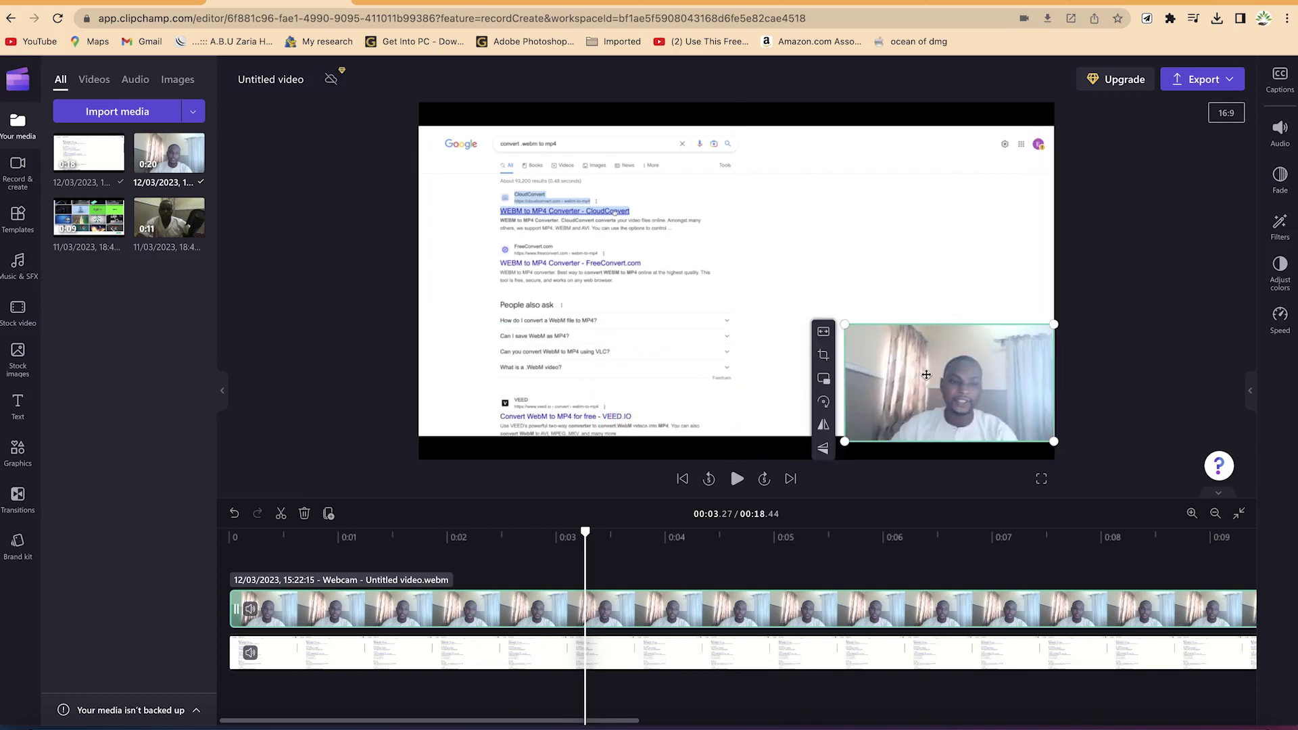
click(826, 380)
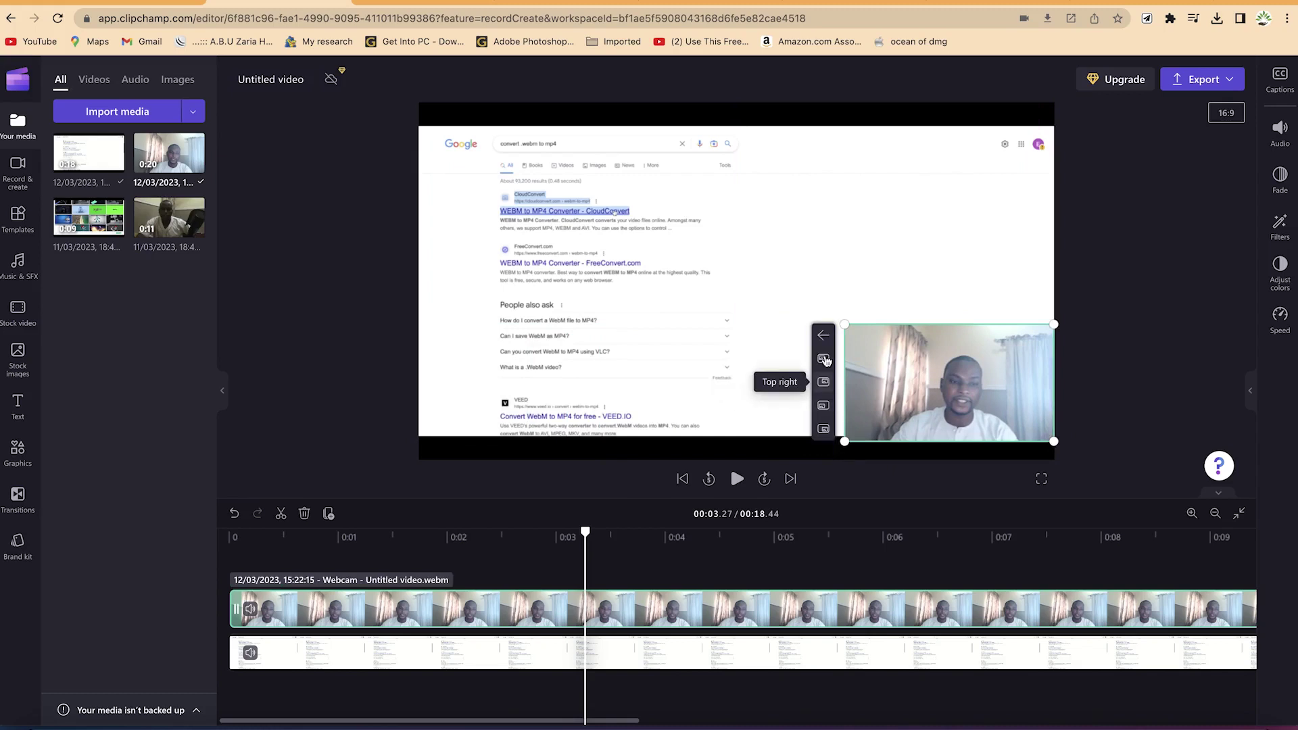
click(824, 359)
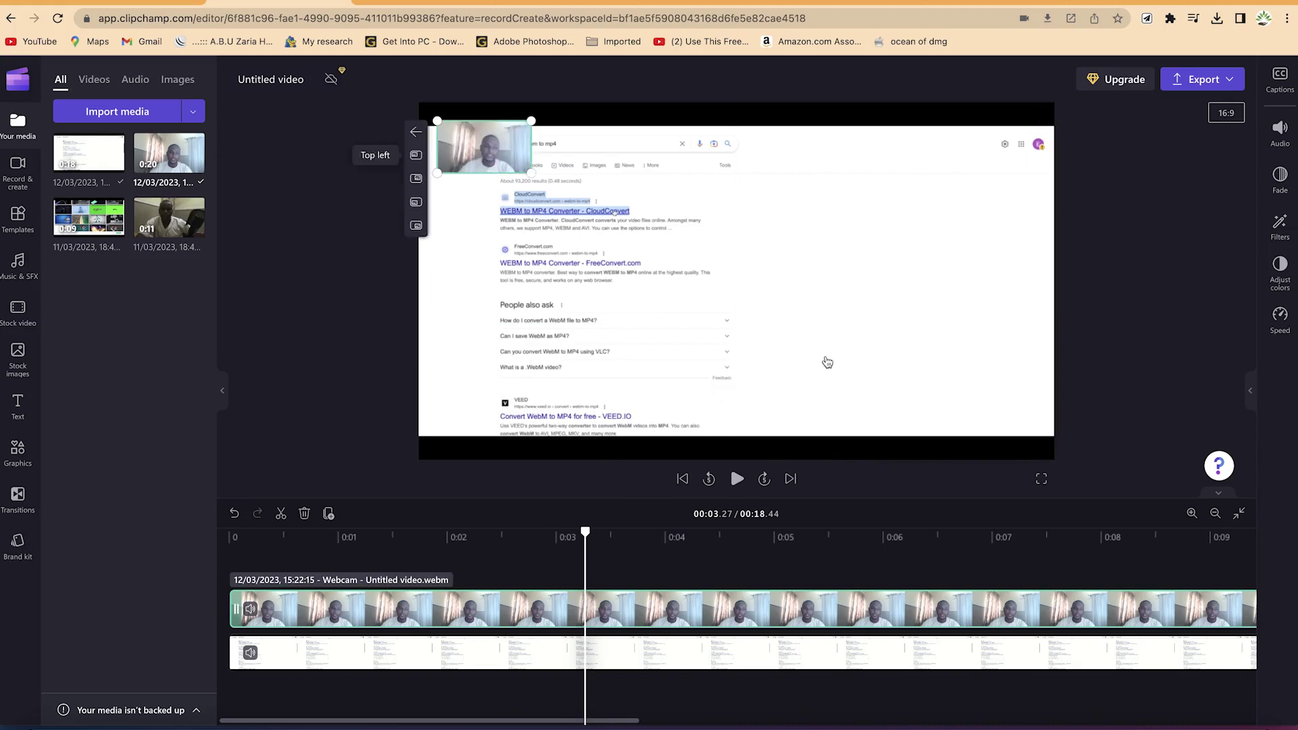
click(415, 179)
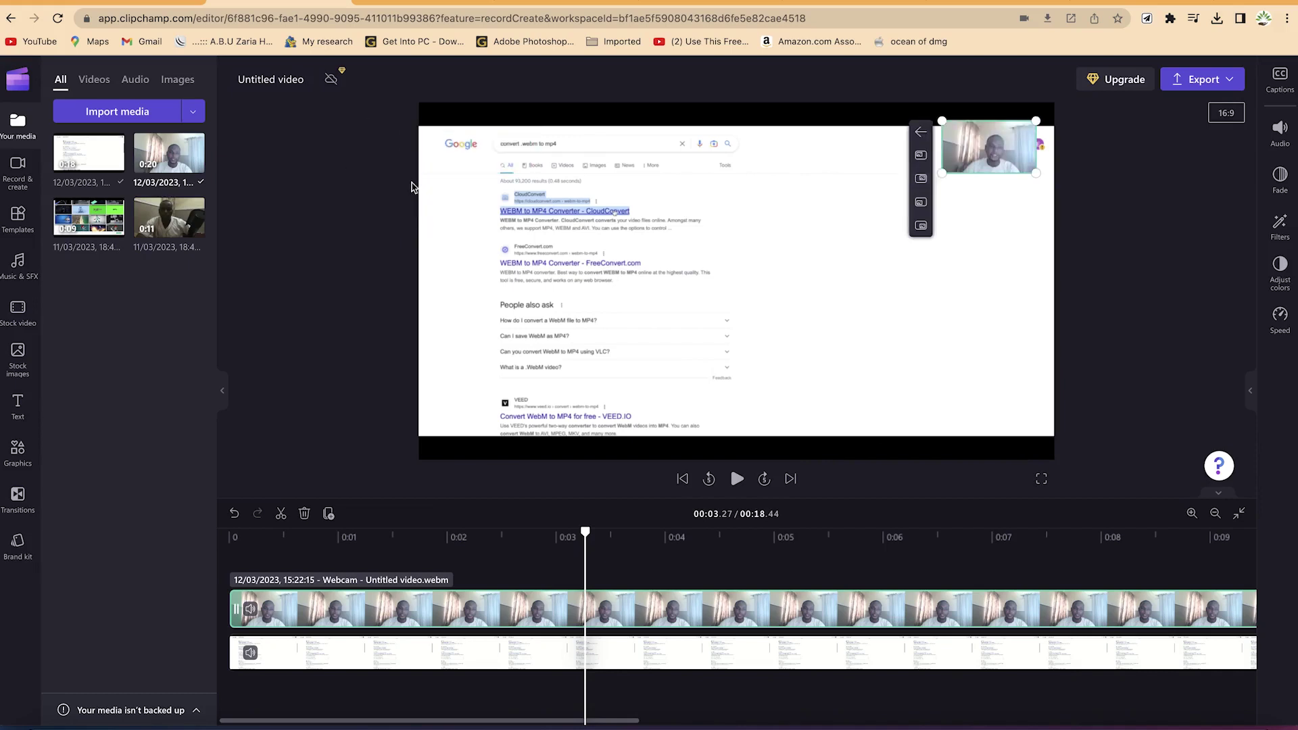
click(914, 209)
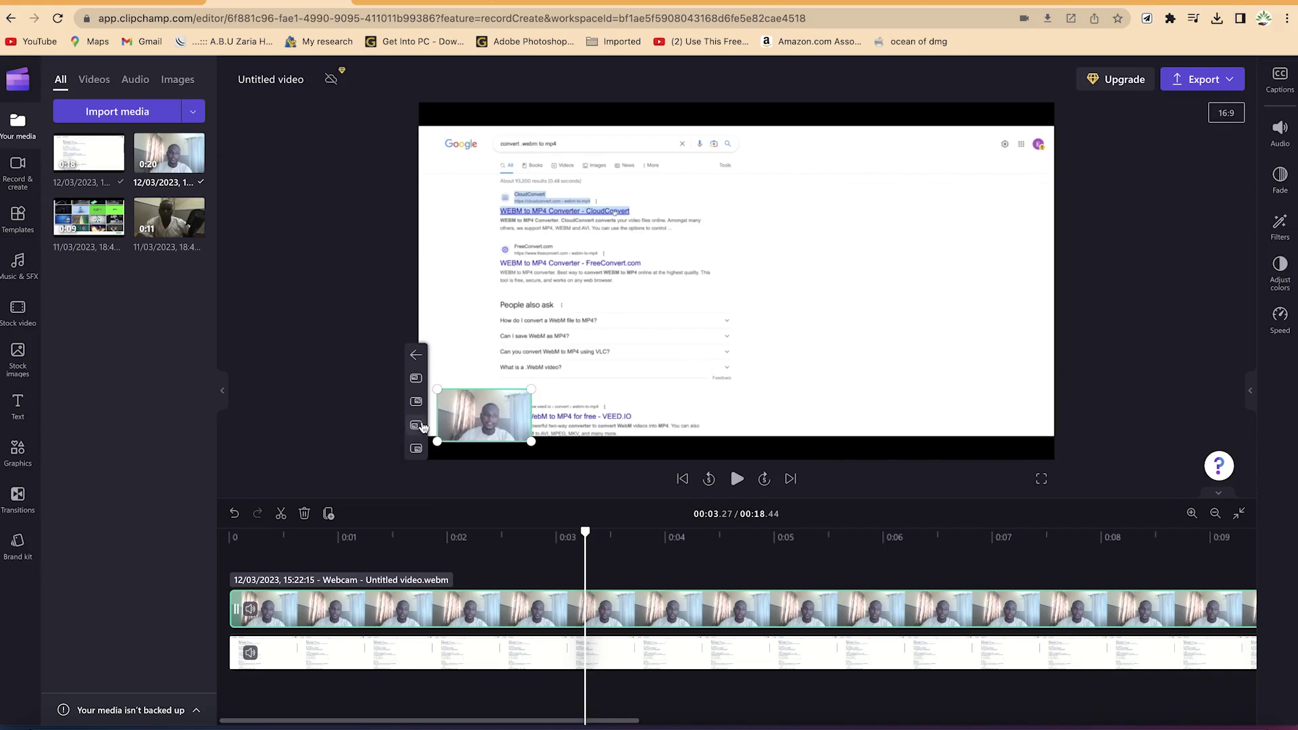
click(416, 449)
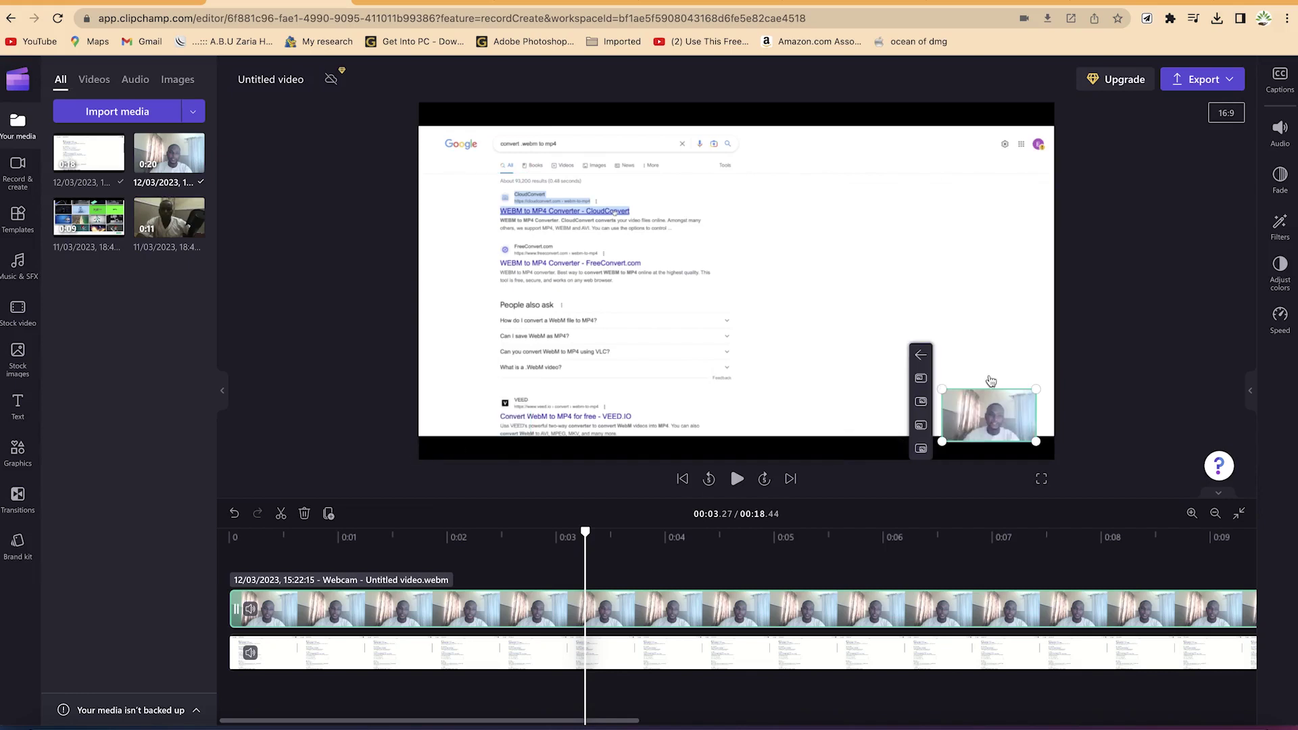
click(919, 355)
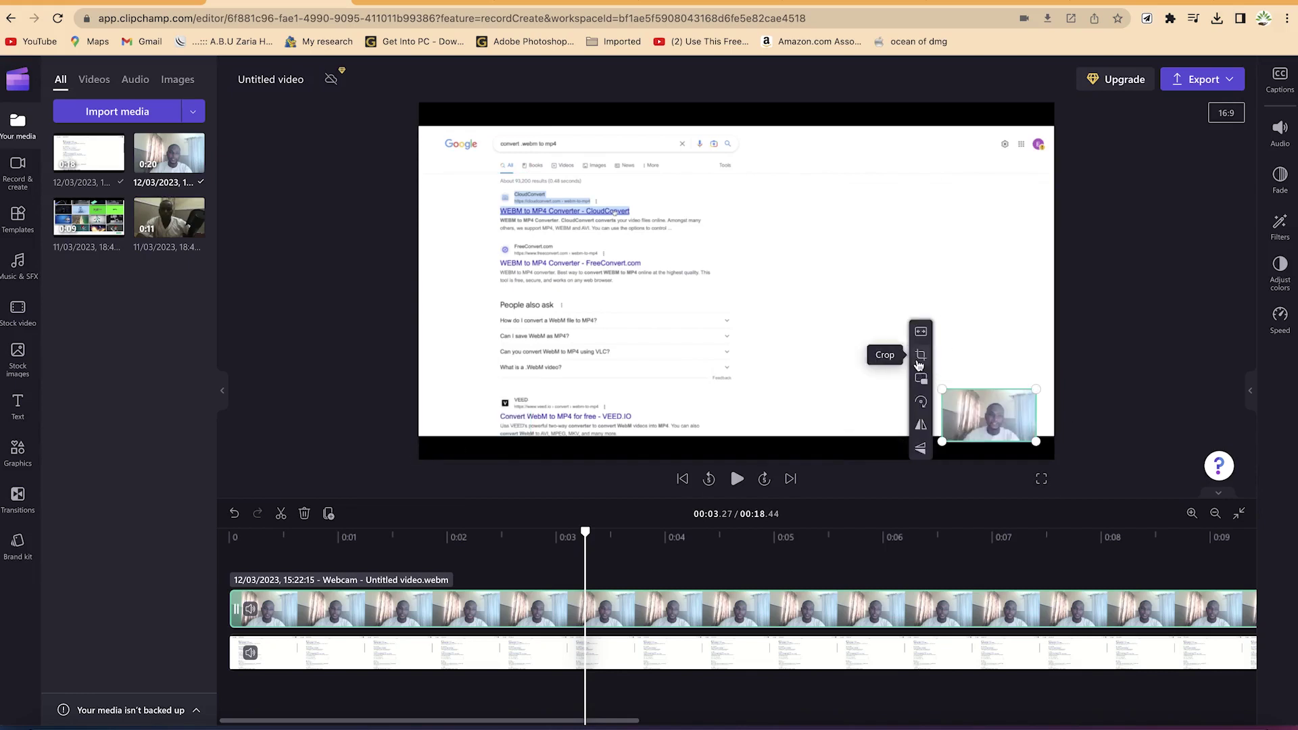
click(922, 403)
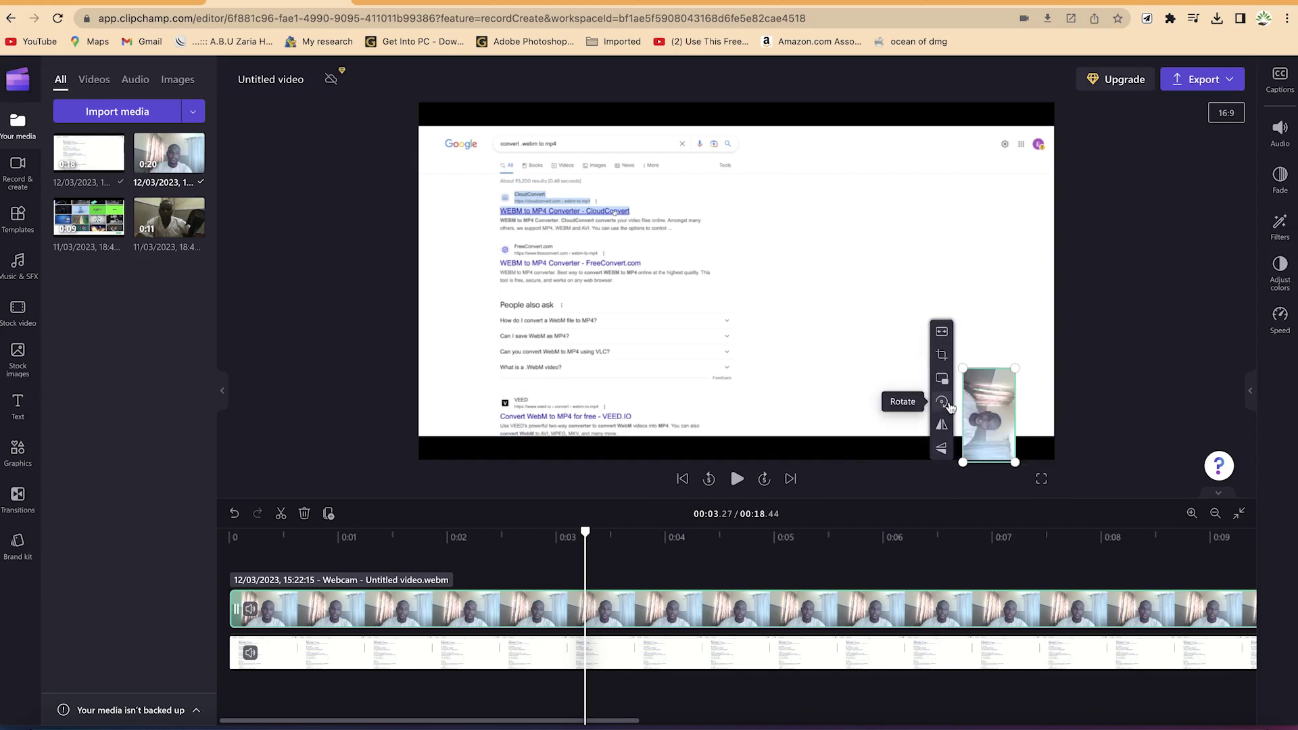
click(945, 406)
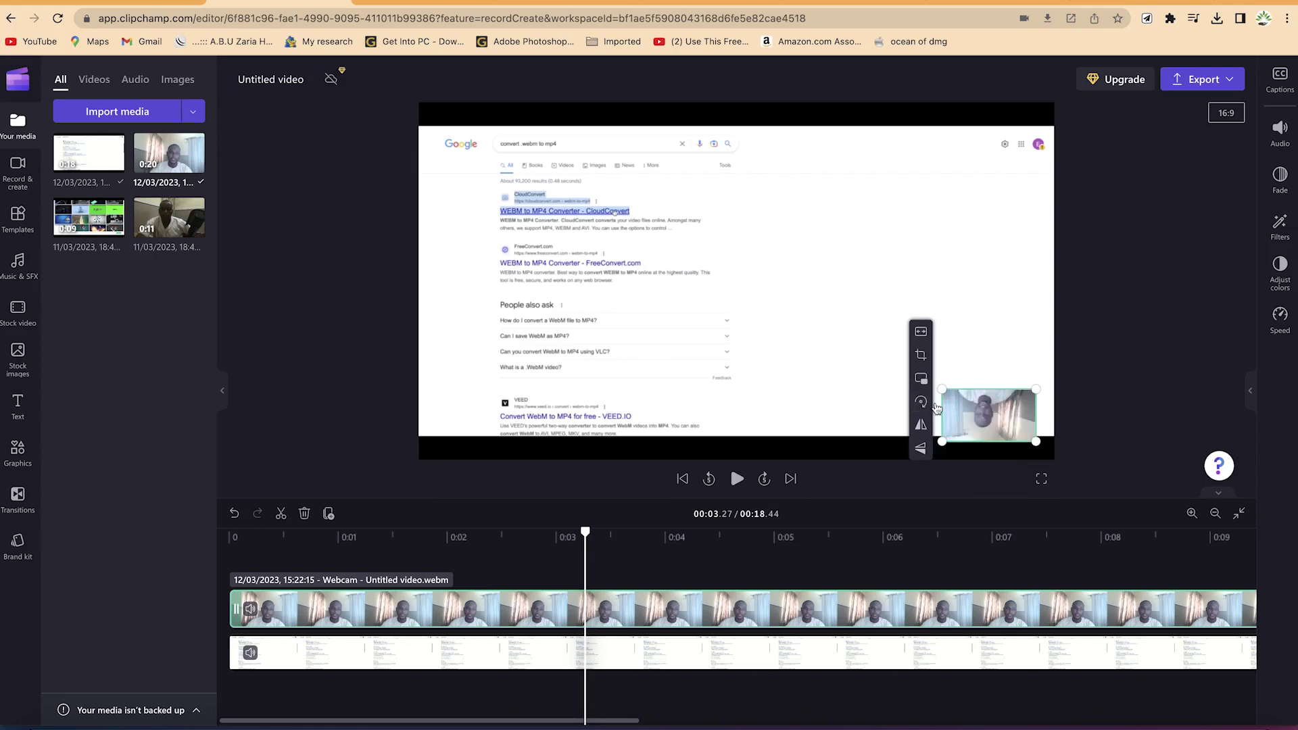
click(922, 406)
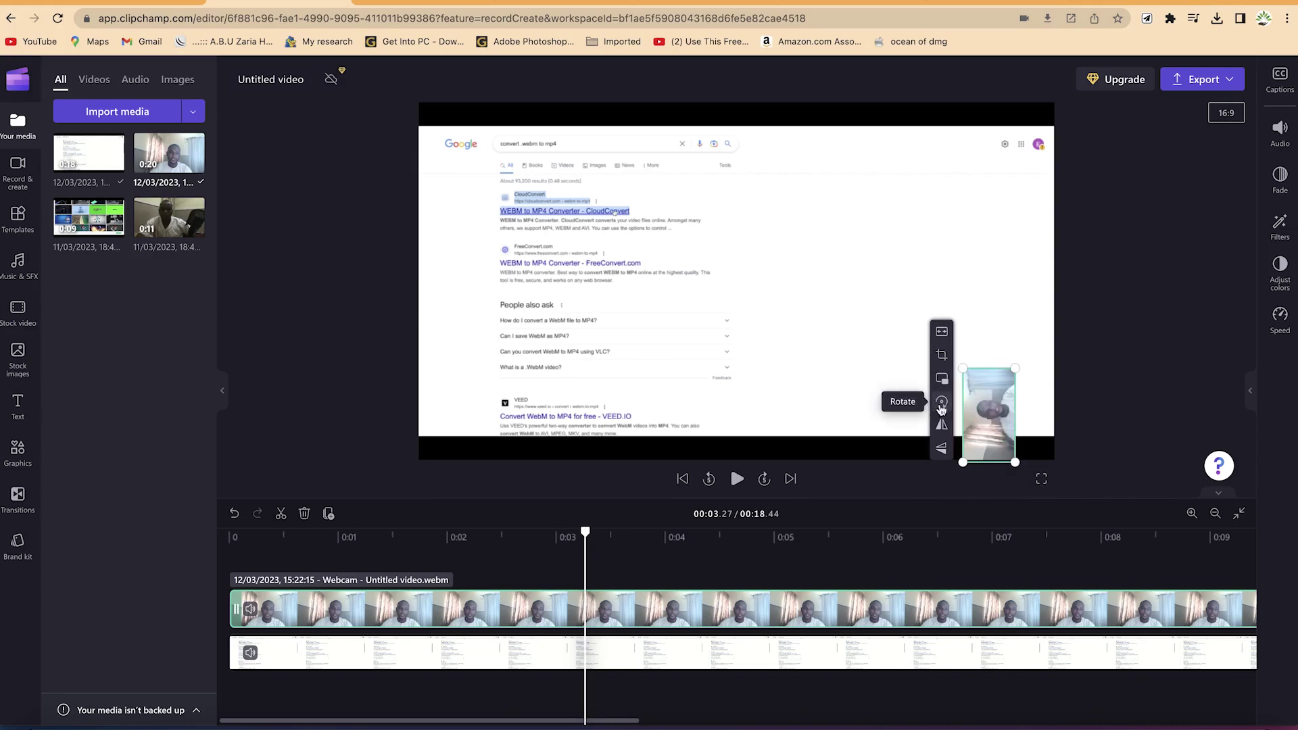
click(942, 405)
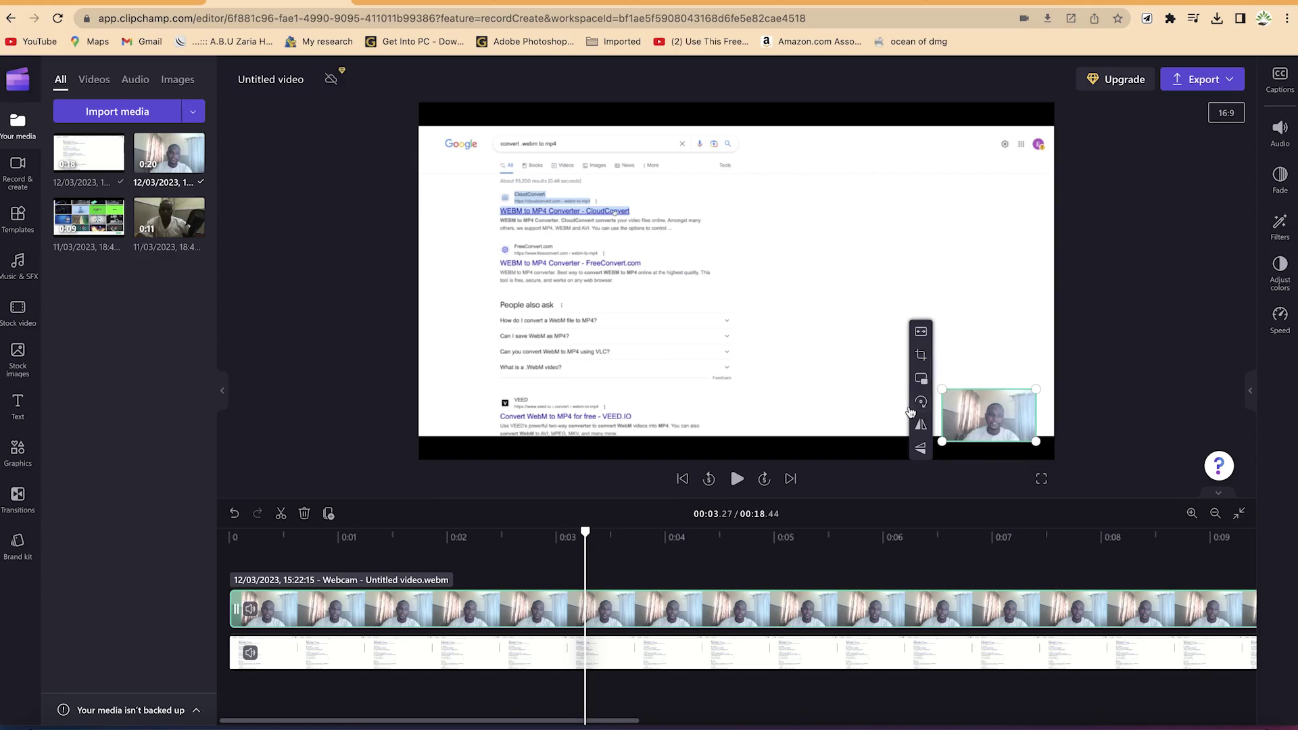
click(921, 426)
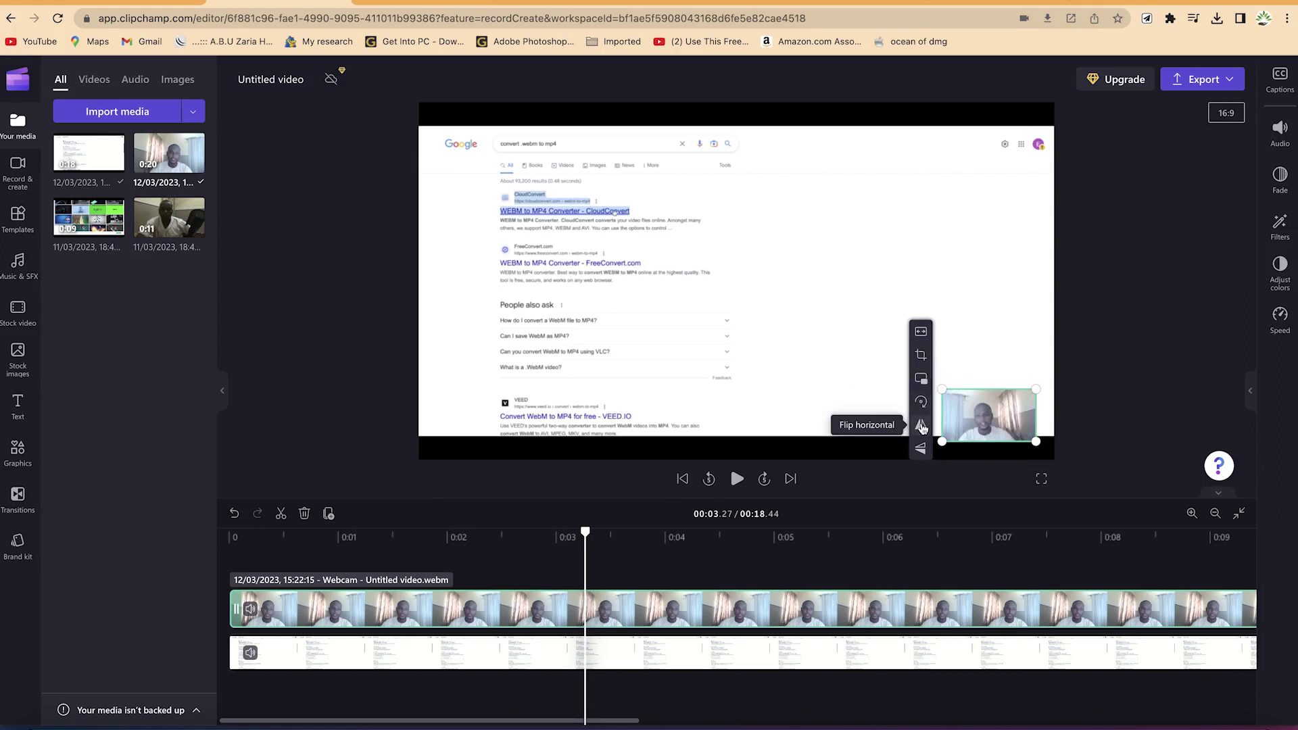
click(921, 424)
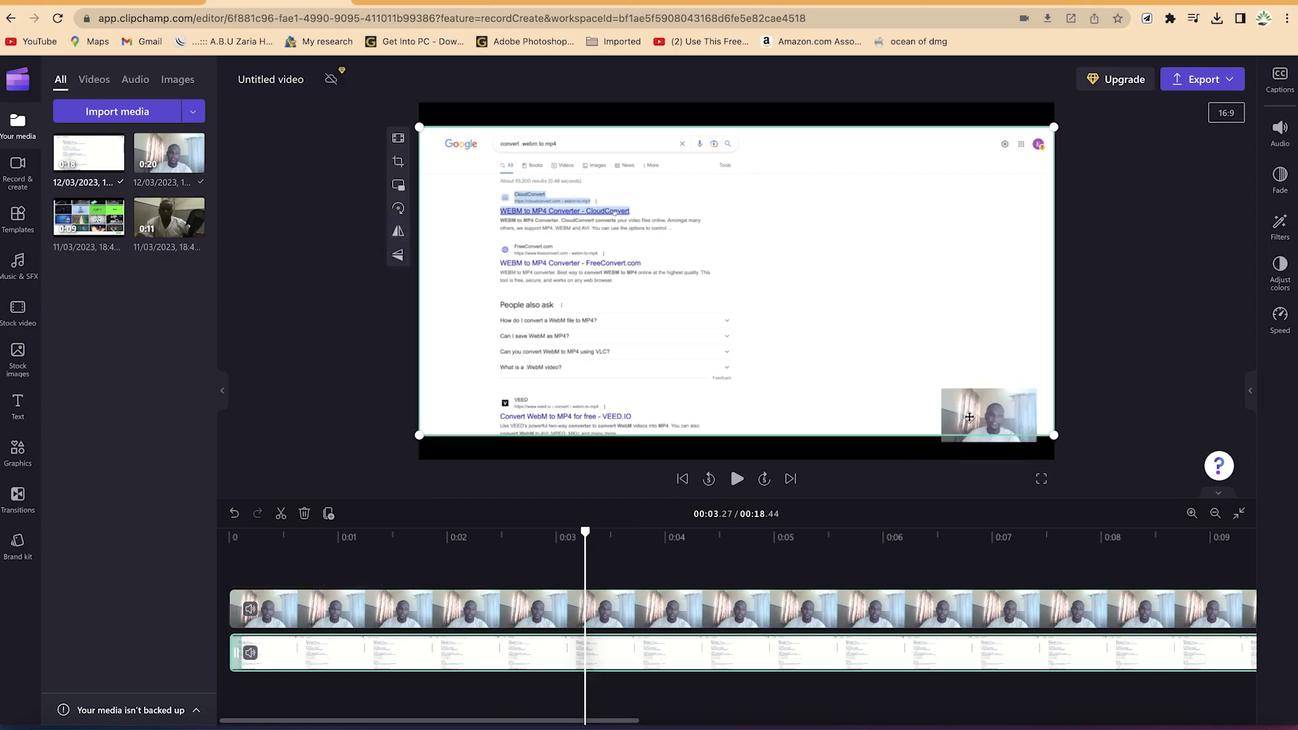
click(659, 614)
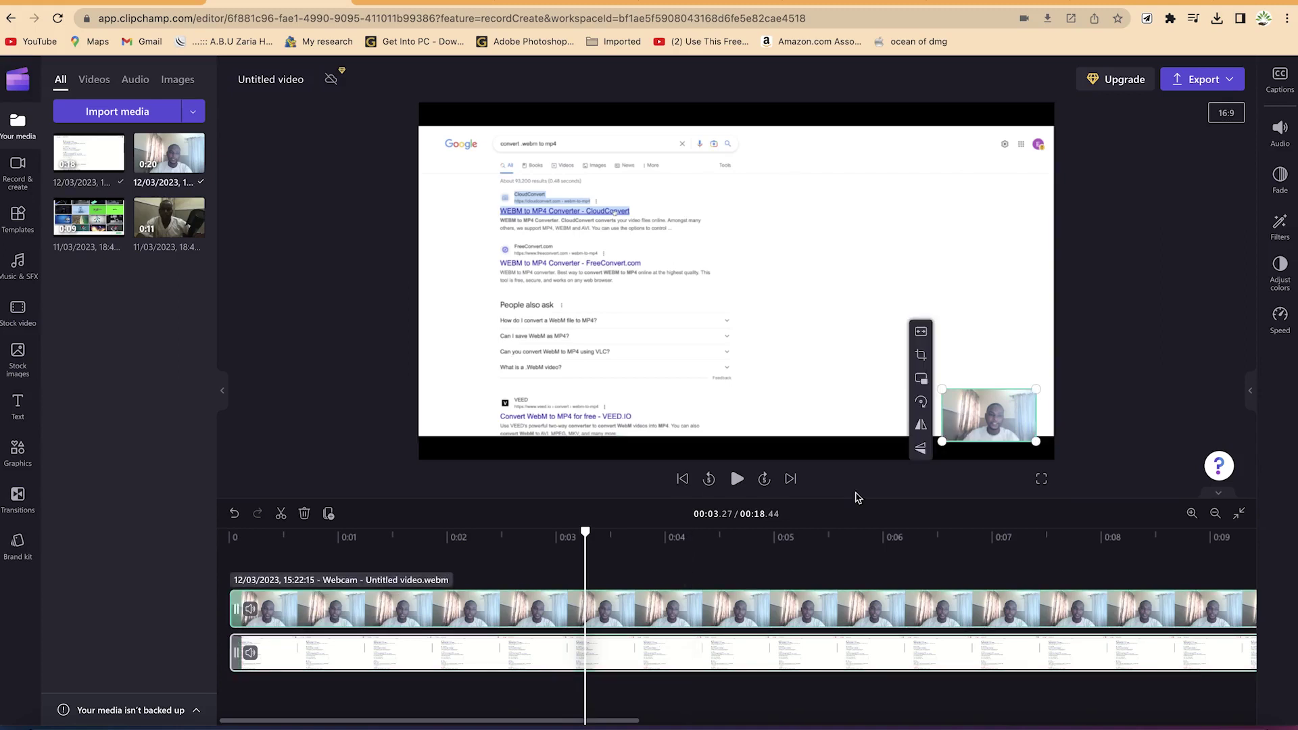
click(920, 449)
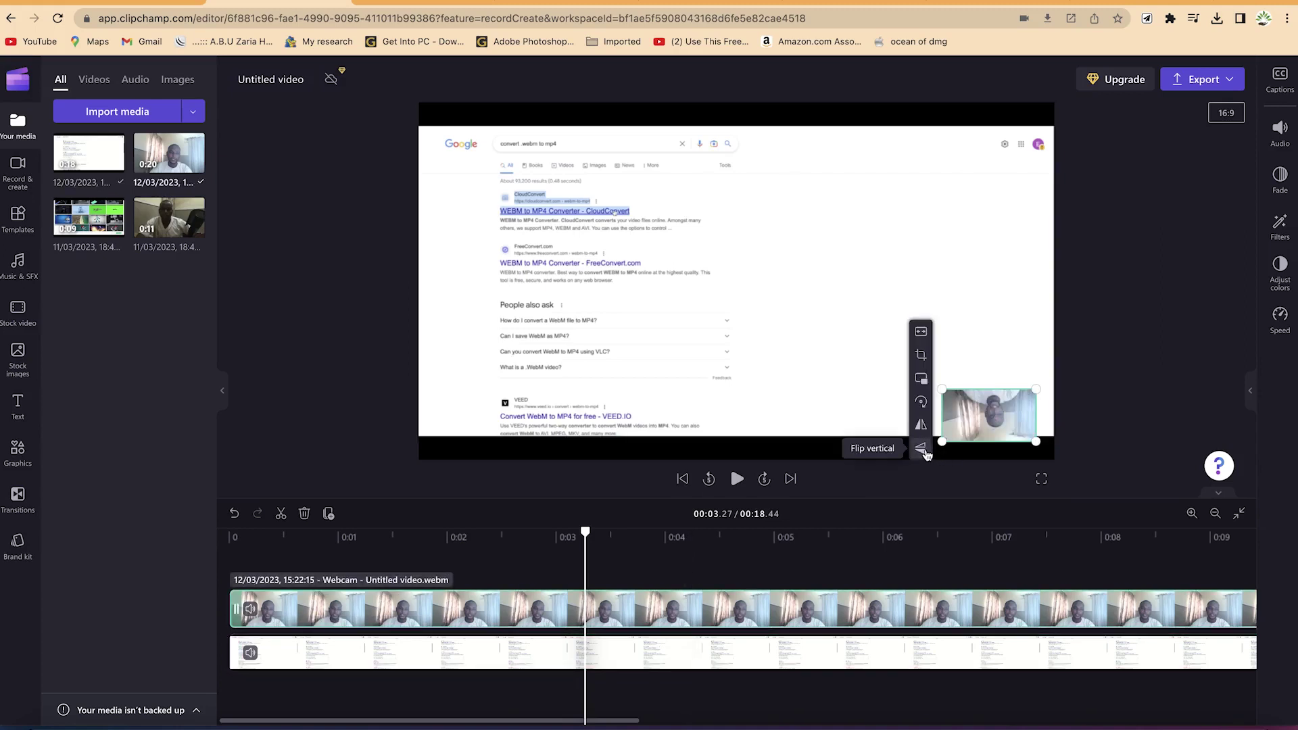
click(920, 449)
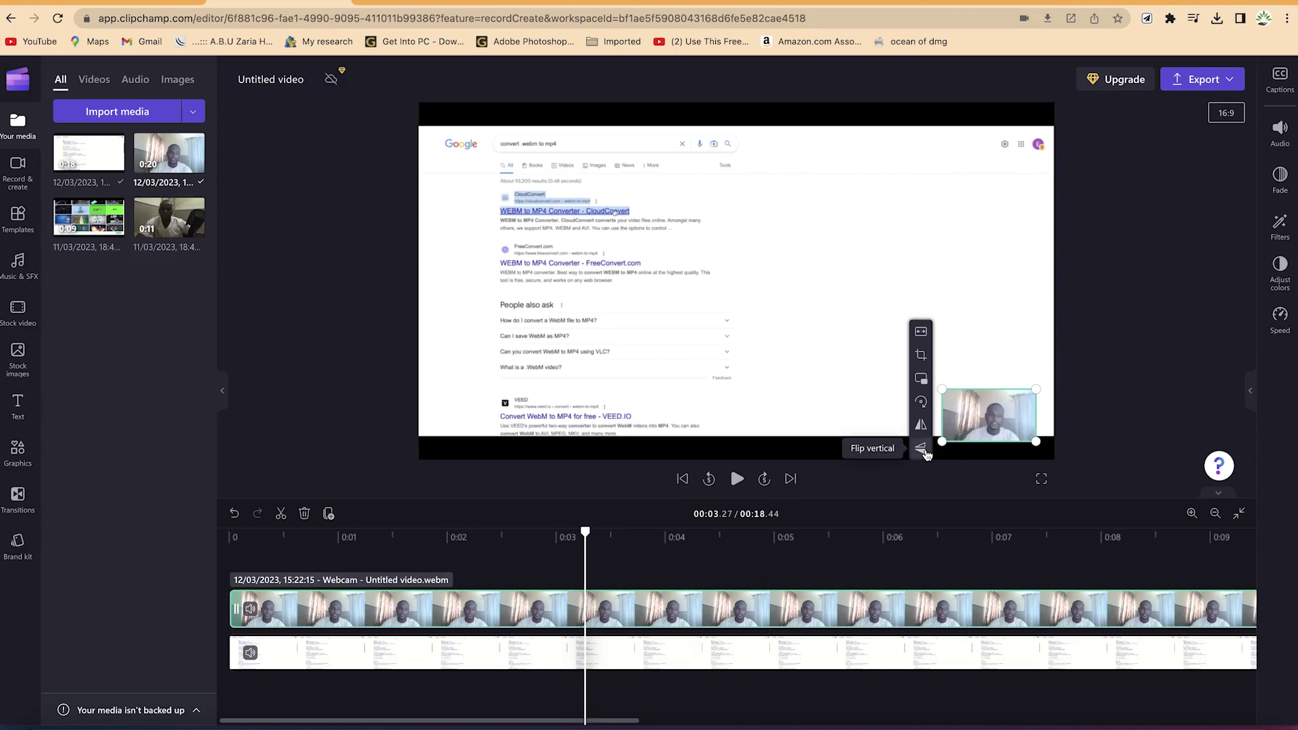
click(923, 356)
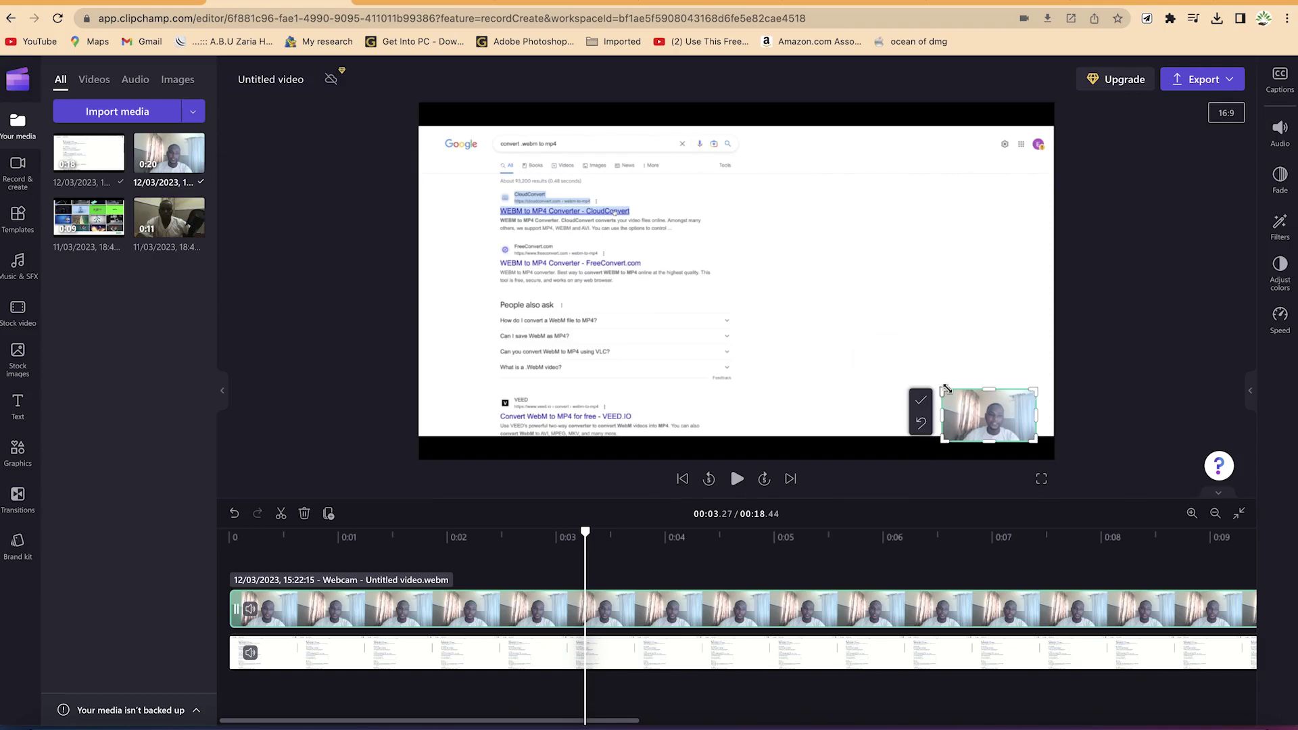
- Crop the webcam overlay to a squarer frame around the speaker
key(Escape)
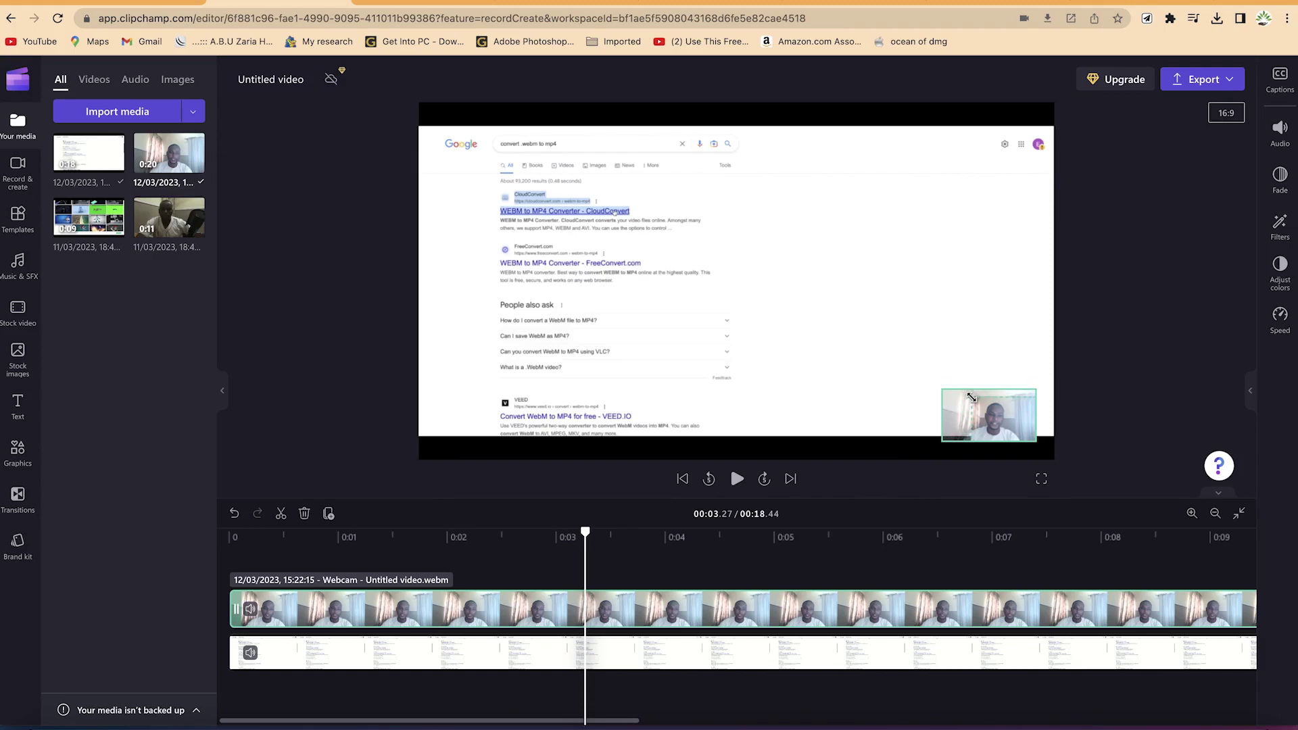
double_click(1022, 427)
click(1036, 439)
double_click(1019, 438)
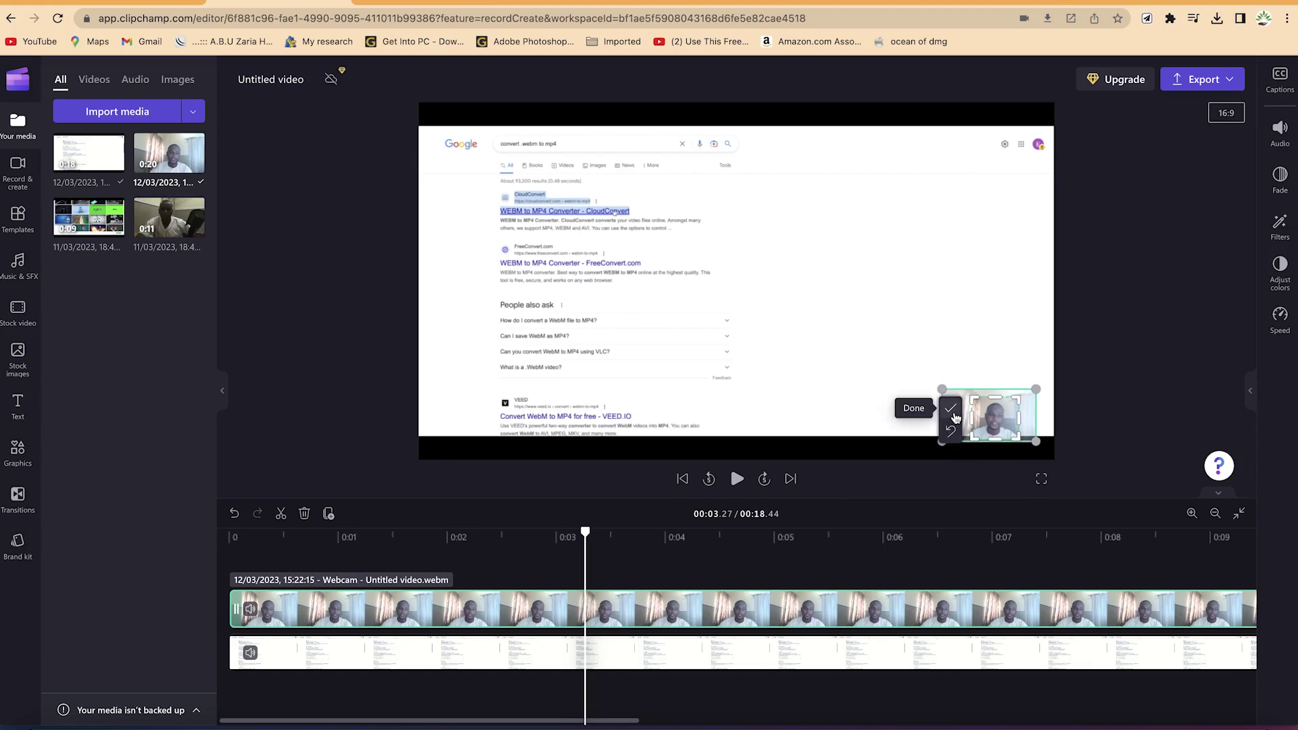
click(951, 409)
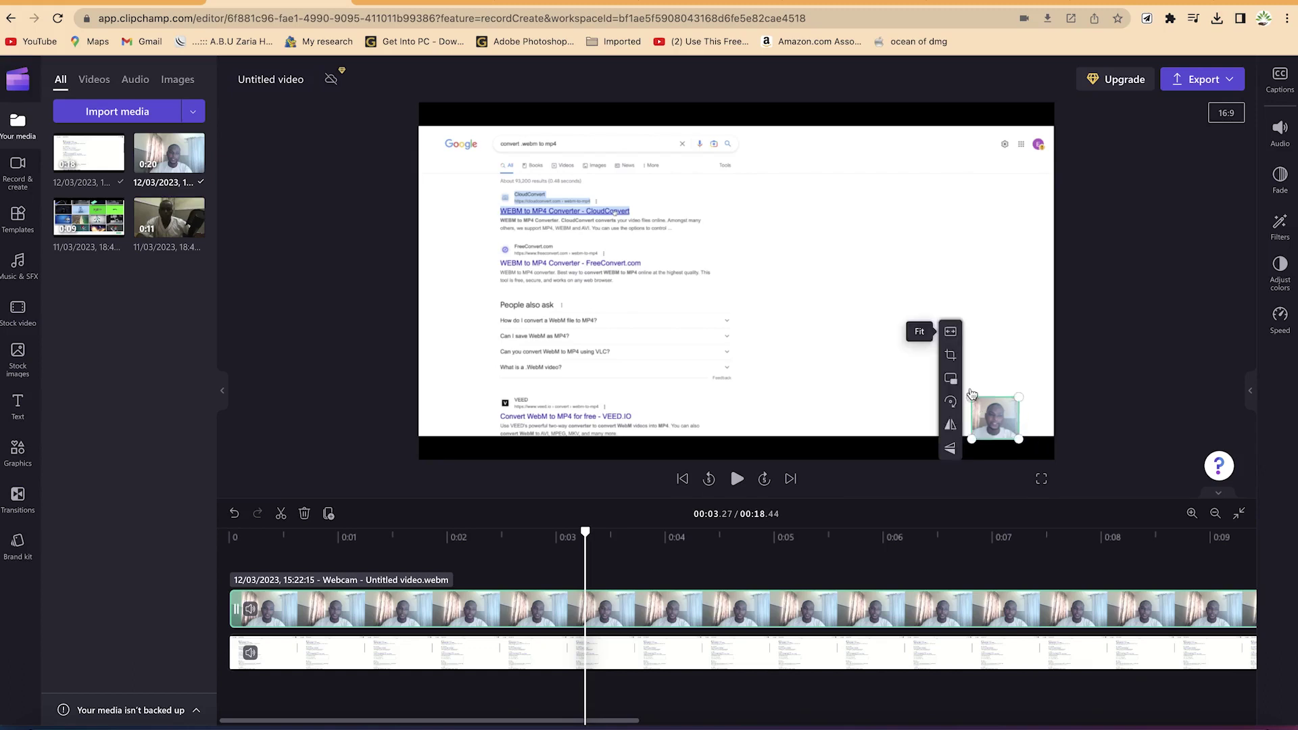
- Enlarge the cropped overlay against the right edge and split the webcam clip at 00:03.92
drag(971, 398, 884, 319)
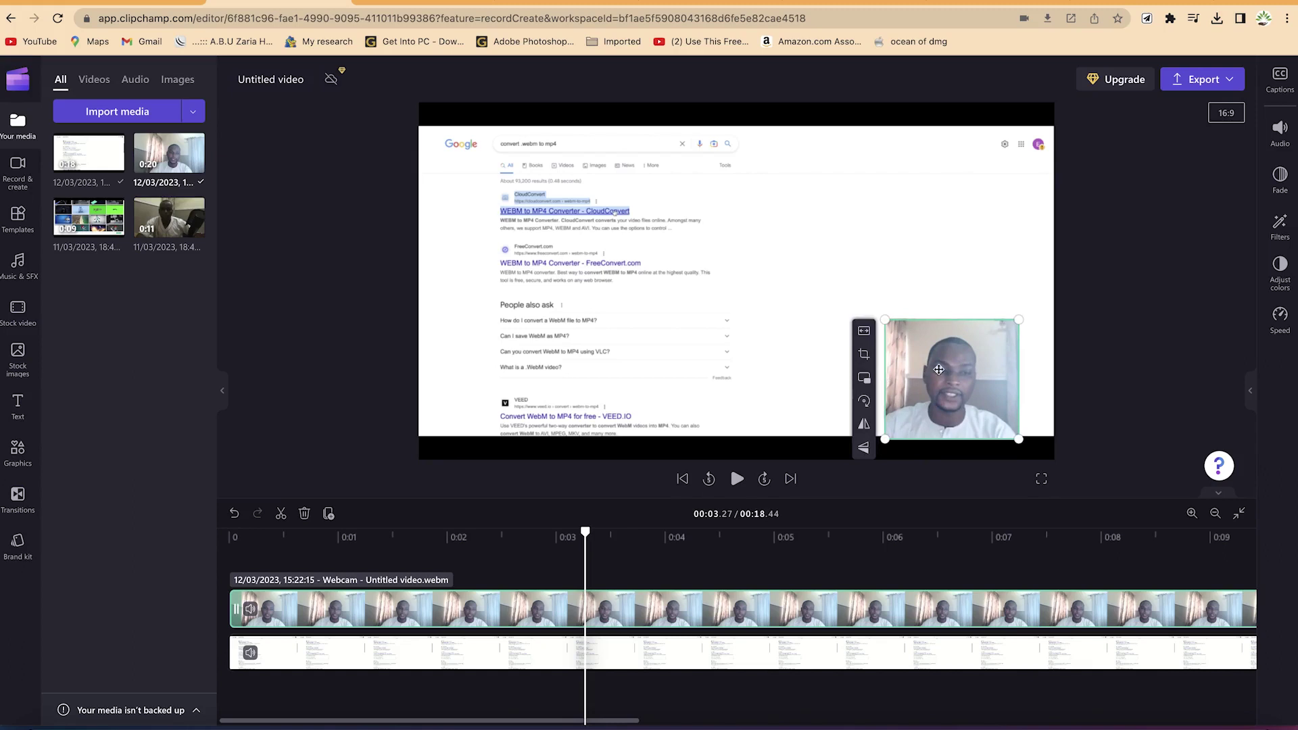
drag(943, 373, 978, 375)
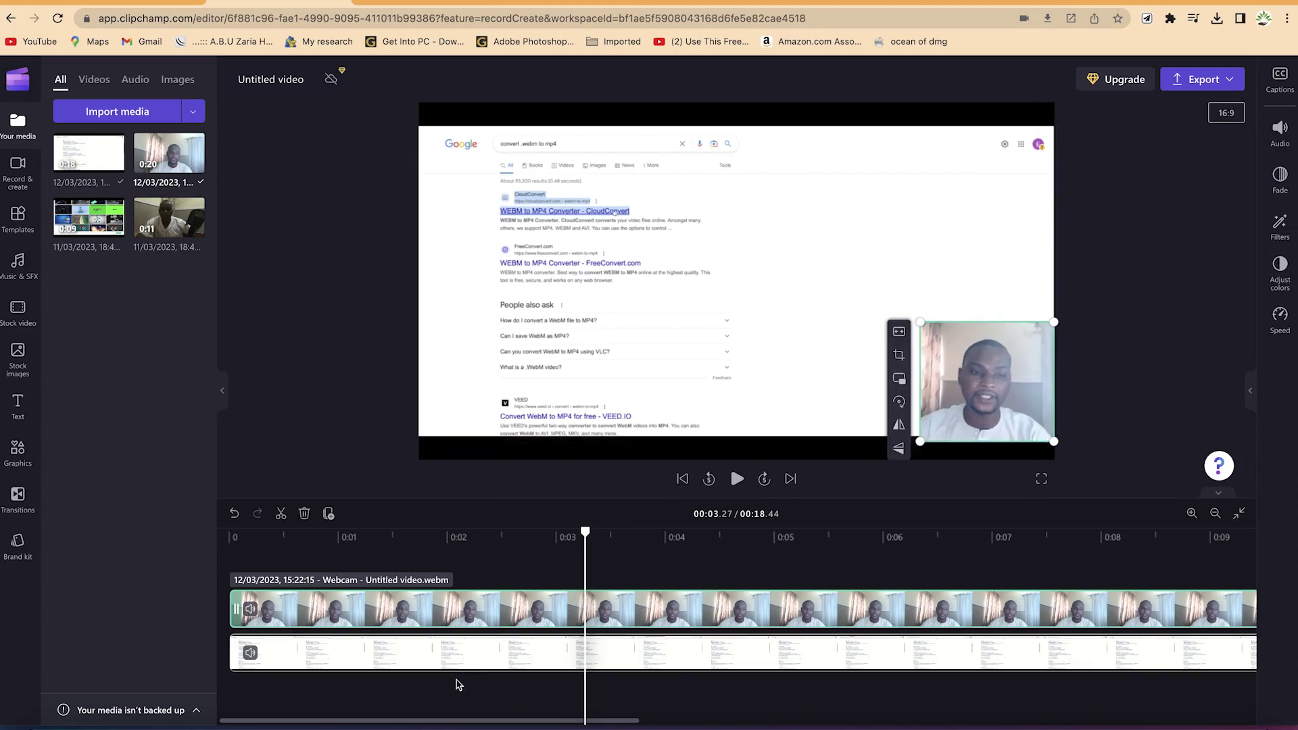
drag(587, 532, 656, 531)
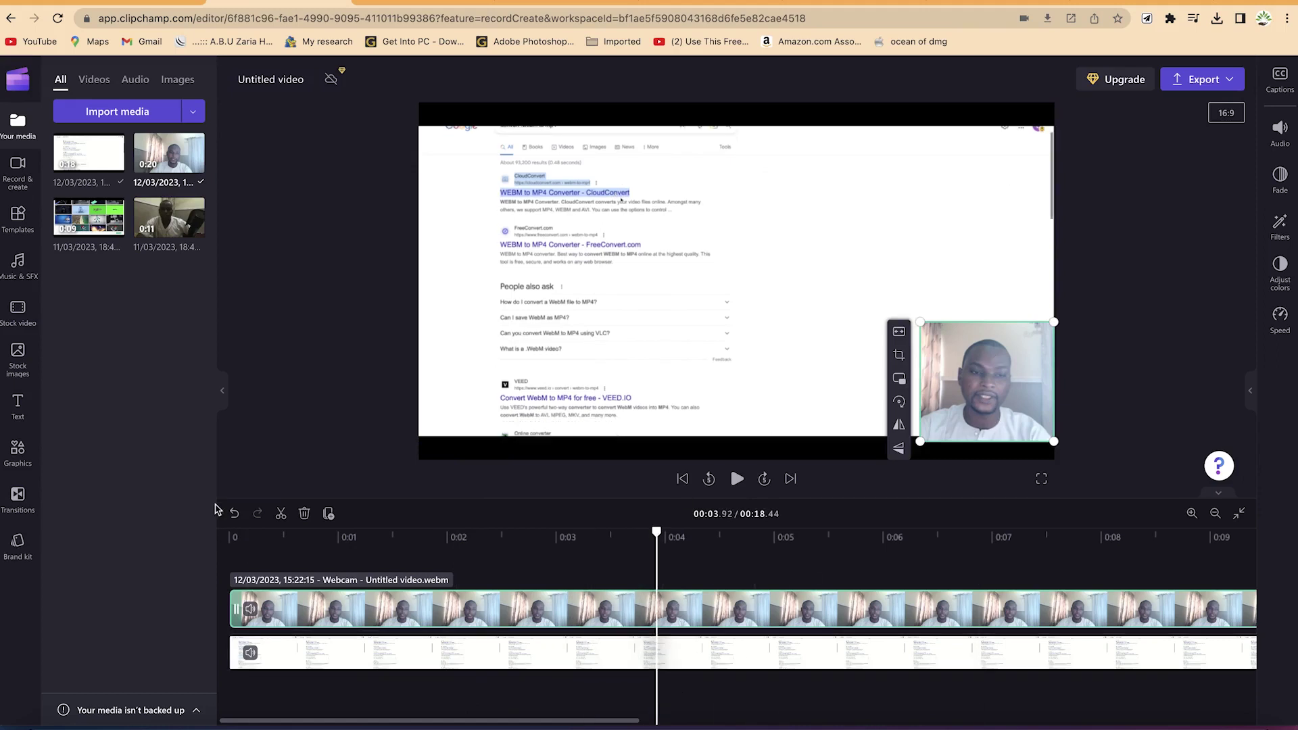
click(281, 515)
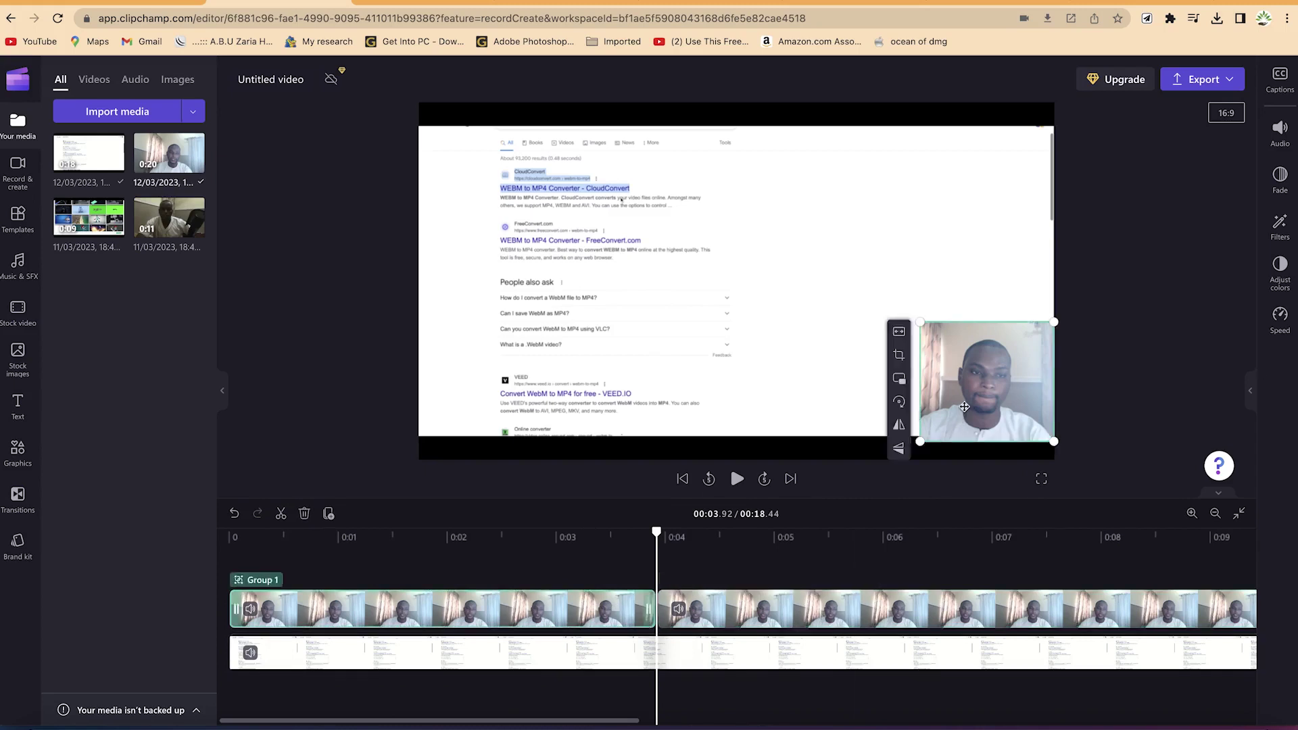
- At 00:04.43, raise the webcam overlay to the middle of the right edge, then select the screen clip
drag(658, 530, 712, 540)
drag(977, 393, 975, 264)
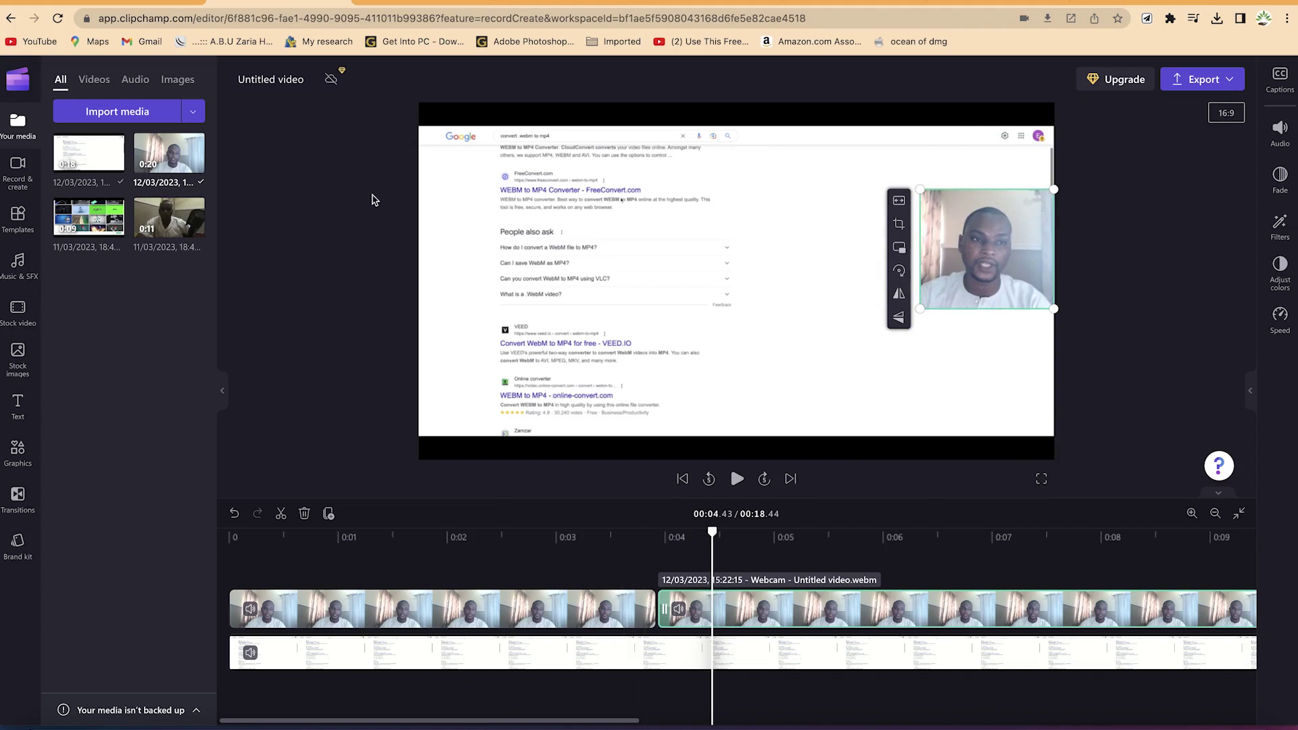
click(477, 659)
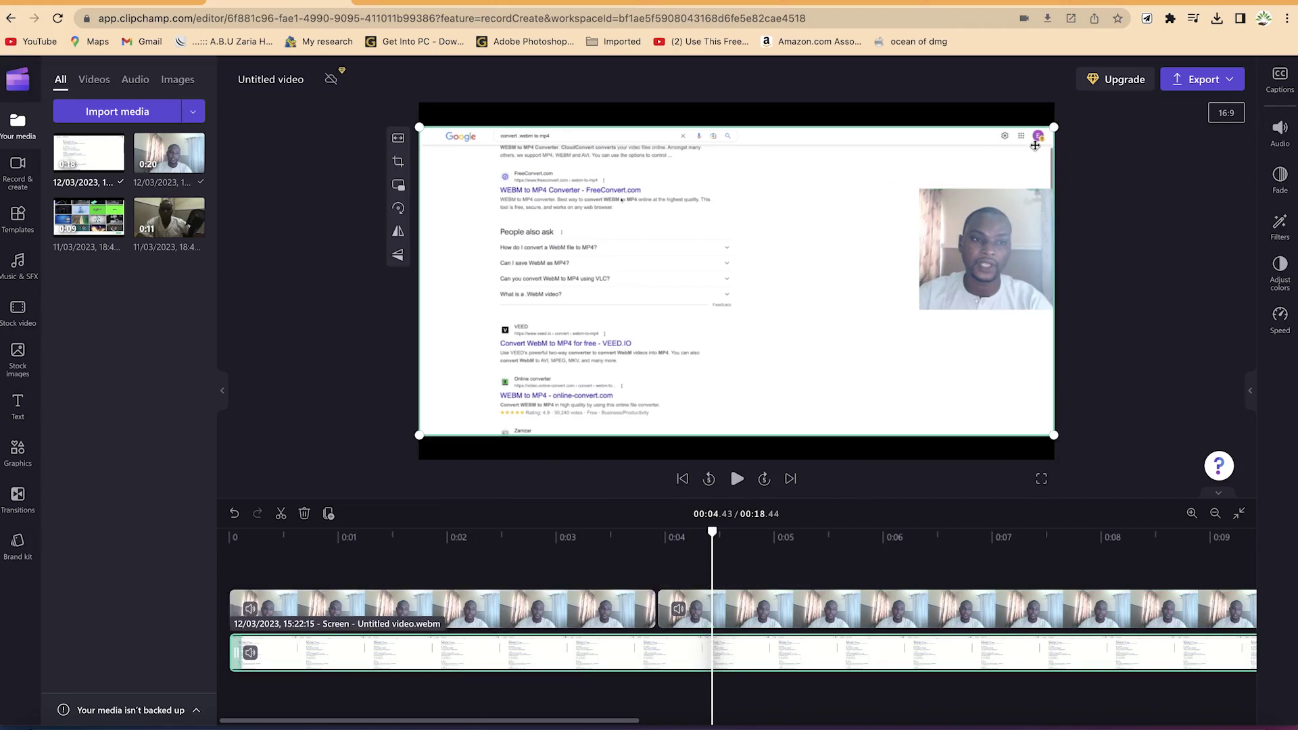
drag(1056, 126, 1103, 61)
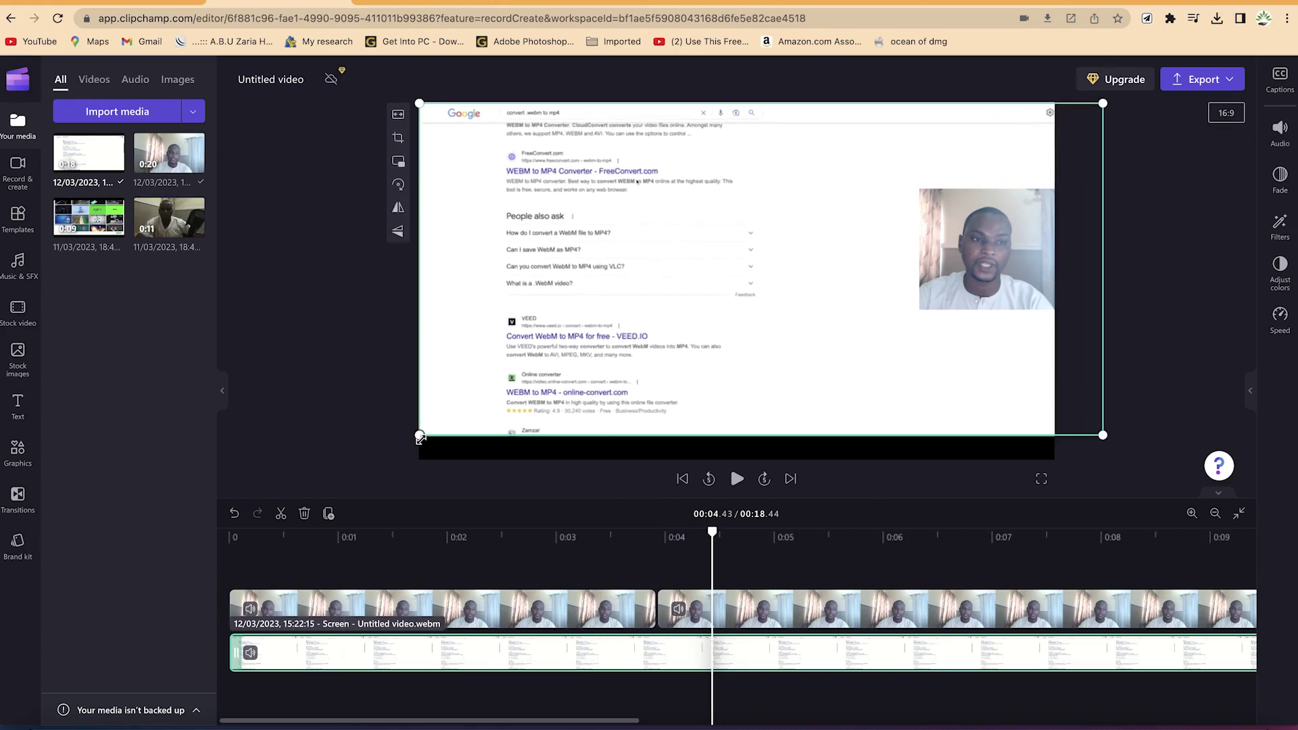
drag(420, 436, 362, 490)
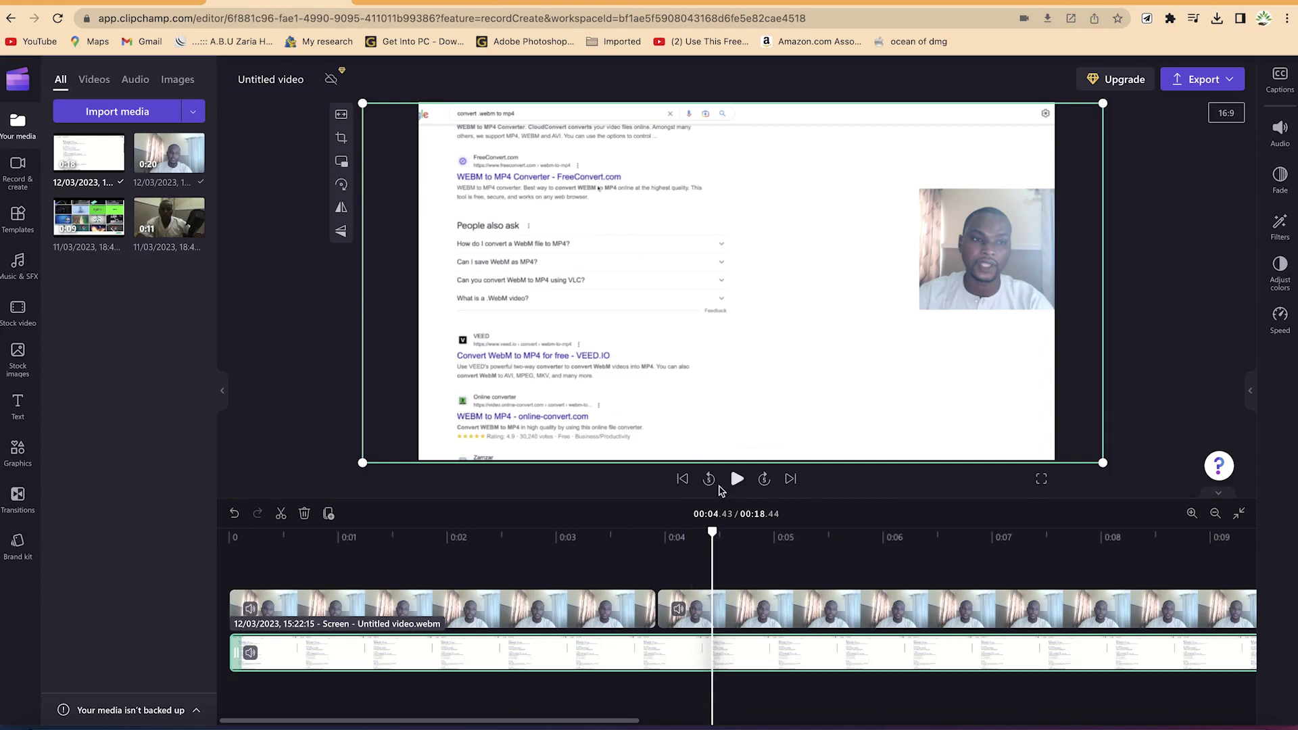
click(737, 480)
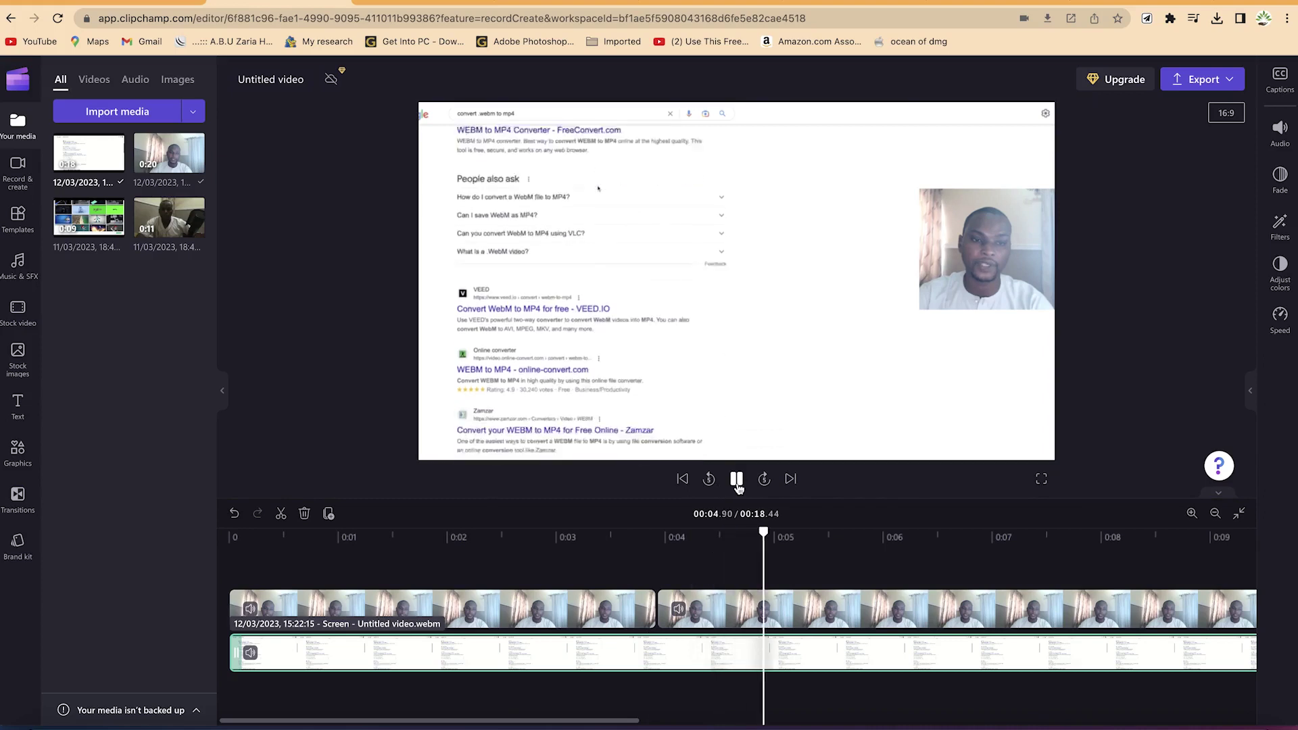
click(737, 479)
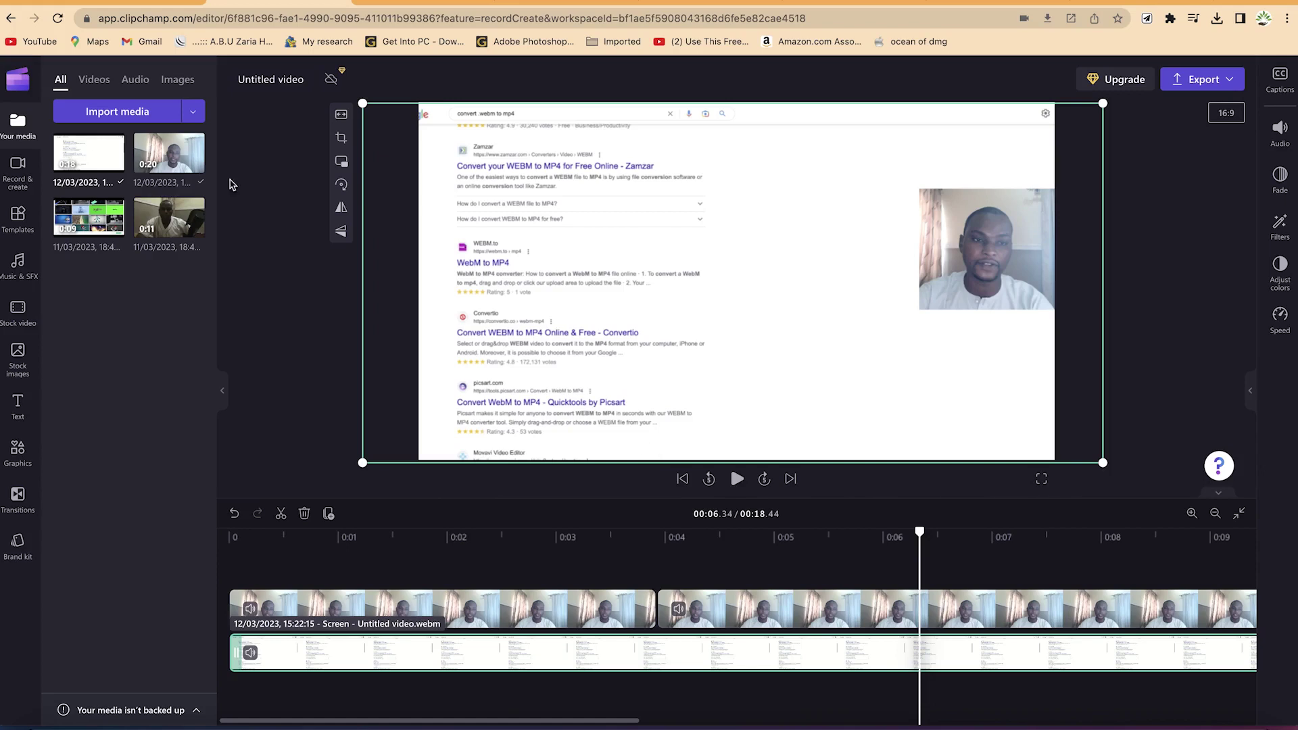
click(21, 168)
click(112, 213)
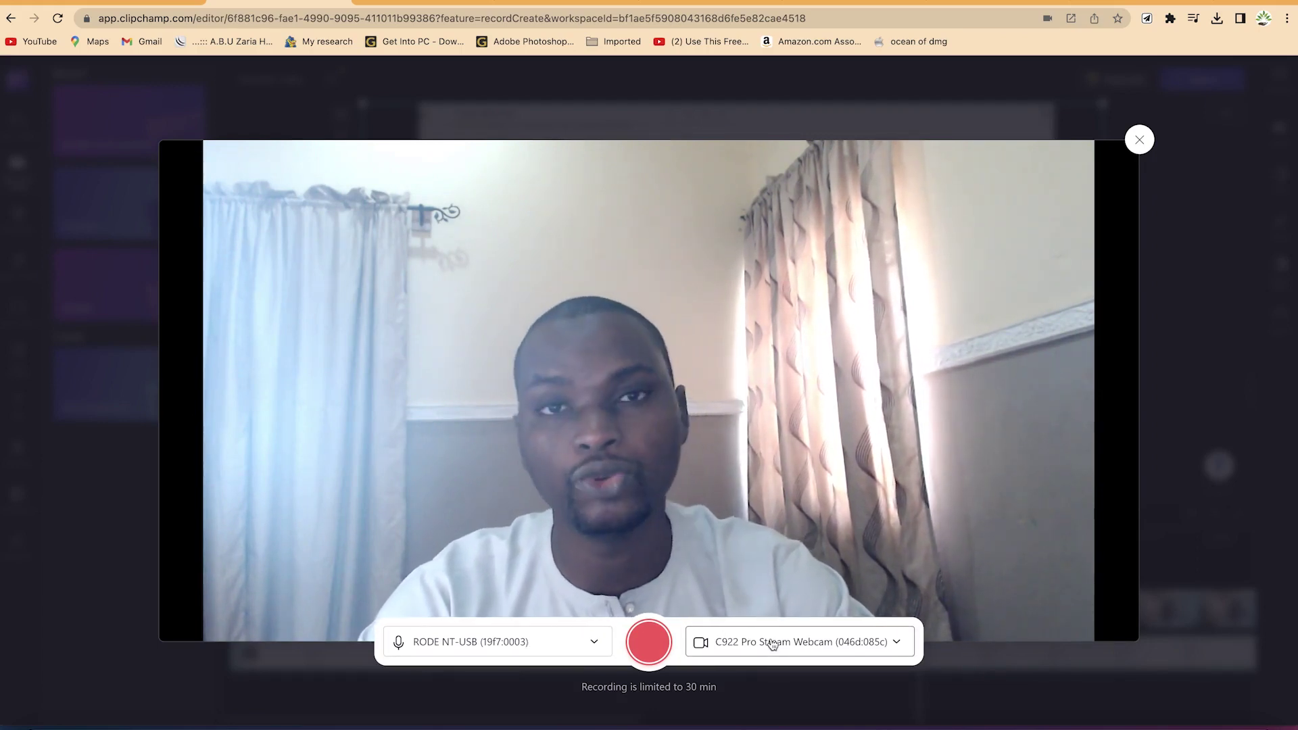
- Record a short webcam-only clip and stop it for adding after the earlier clip
click(653, 657)
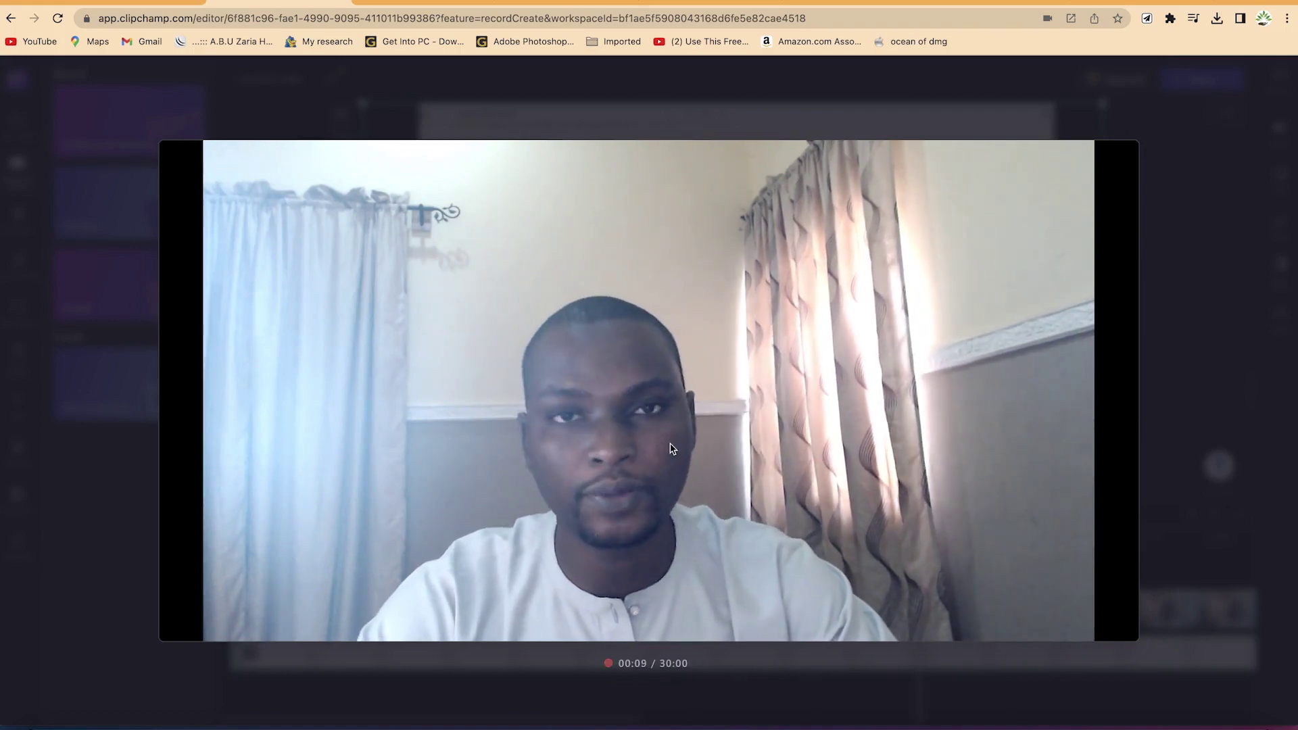
mouse_move(647, 641)
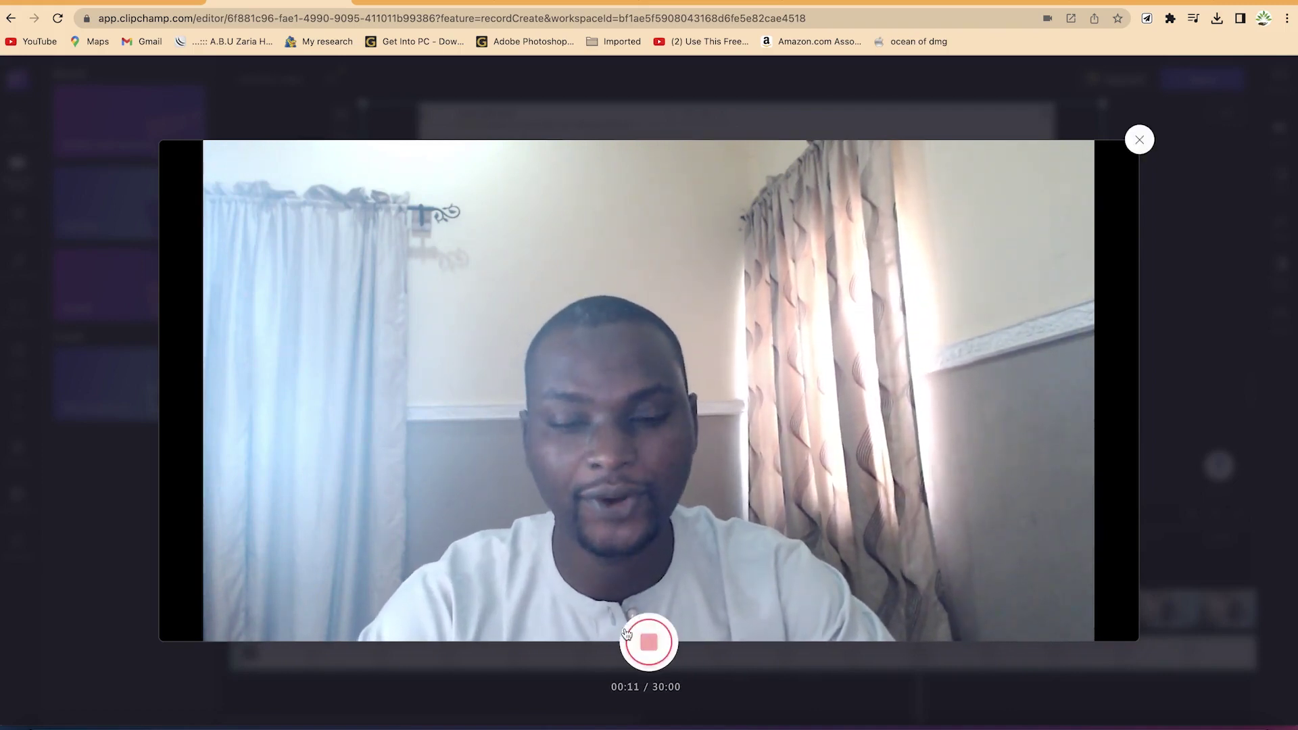
click(647, 641)
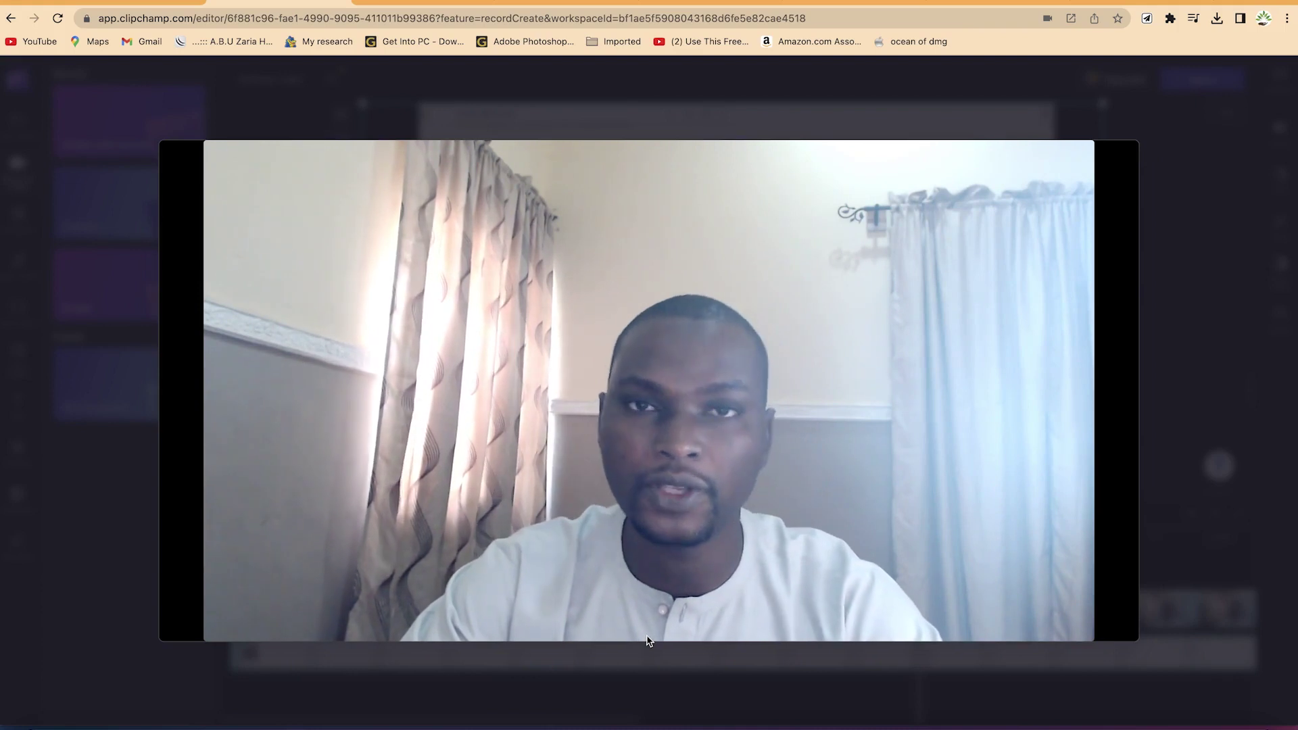
mouse_move(662, 683)
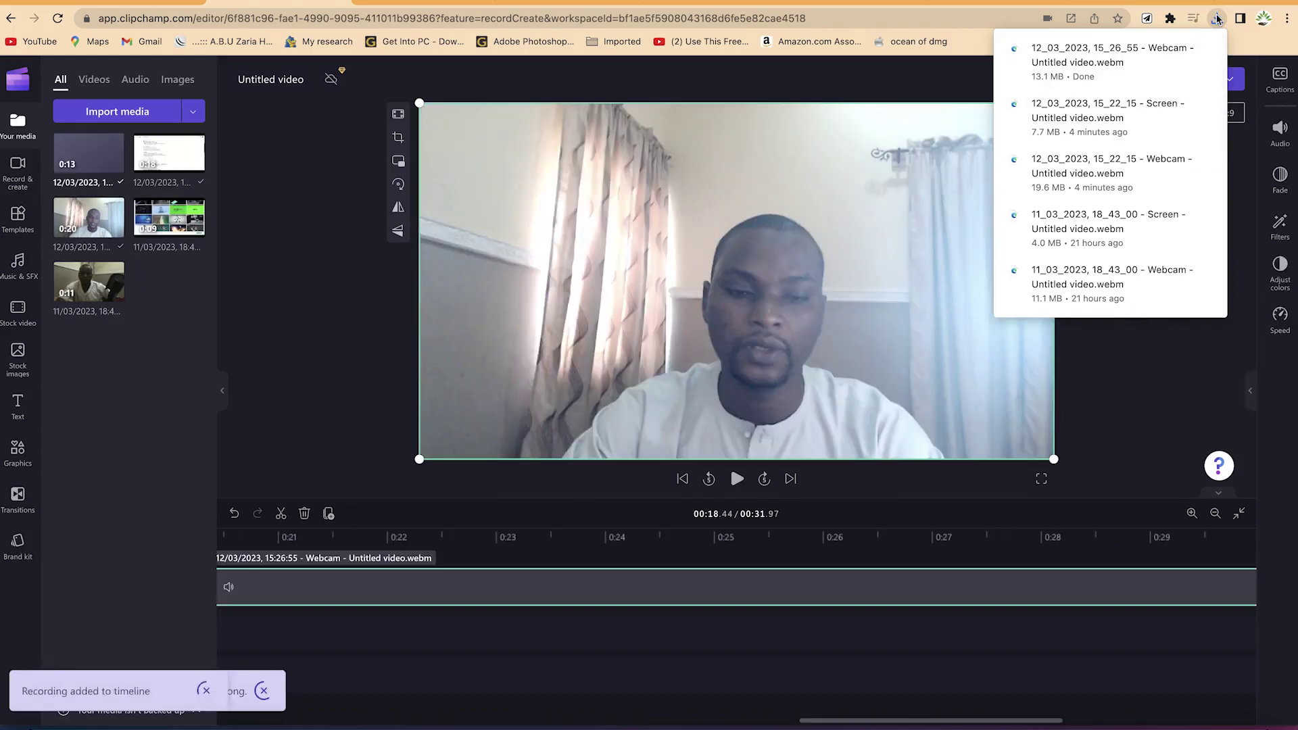
- Position the playhead at 00:24.08 on the webcam recording, previewing around the cut point
click(381, 596)
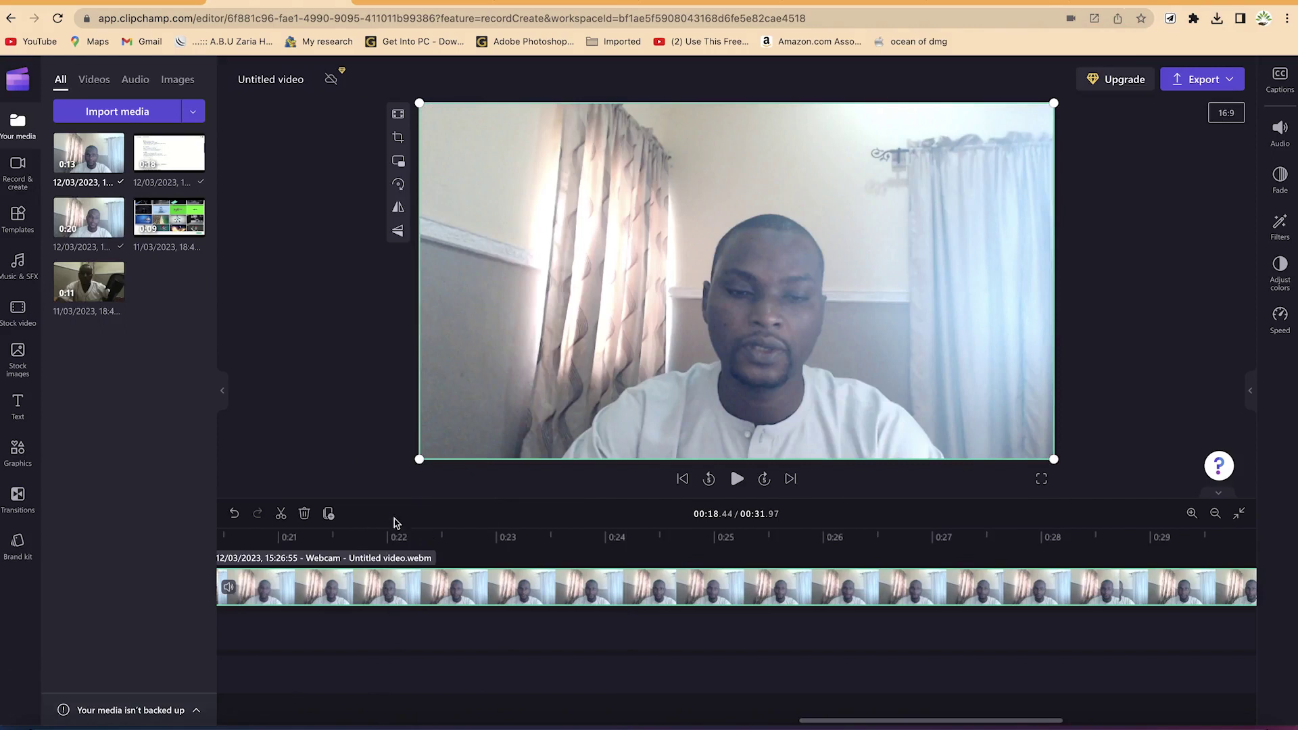
click(355, 532)
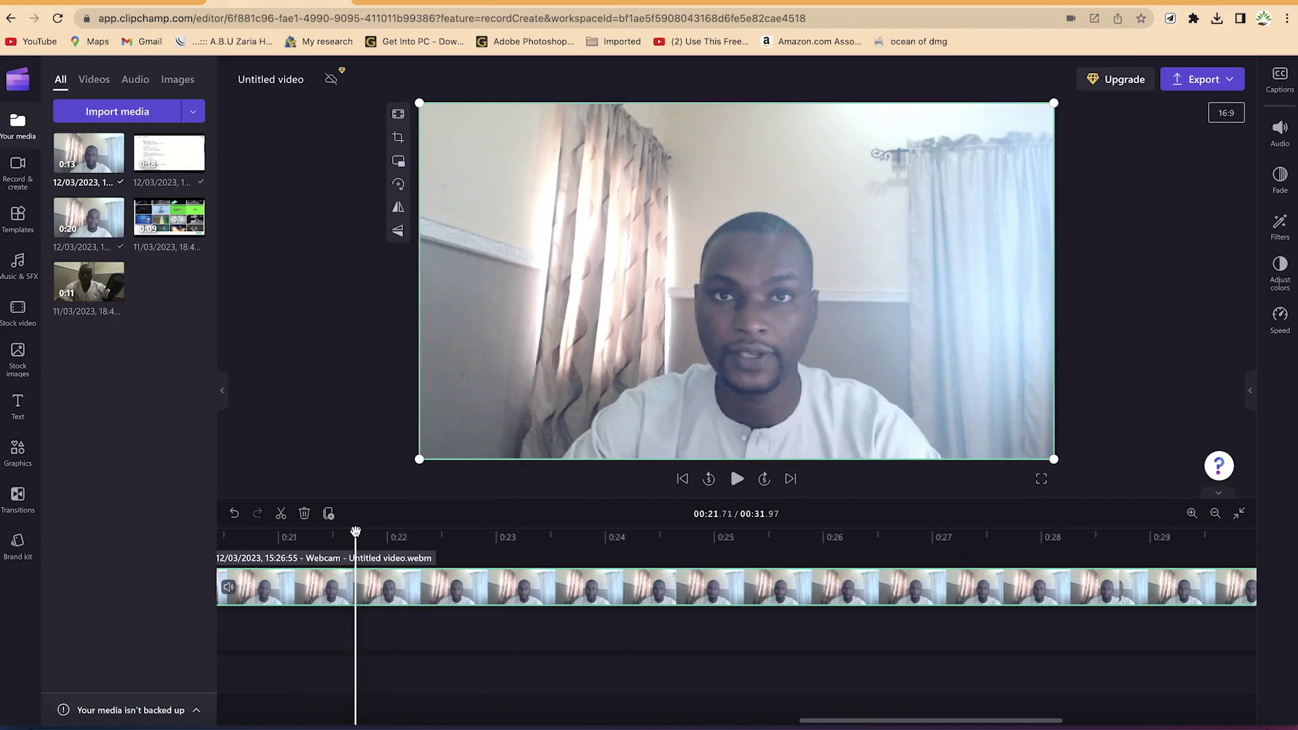
key(space)
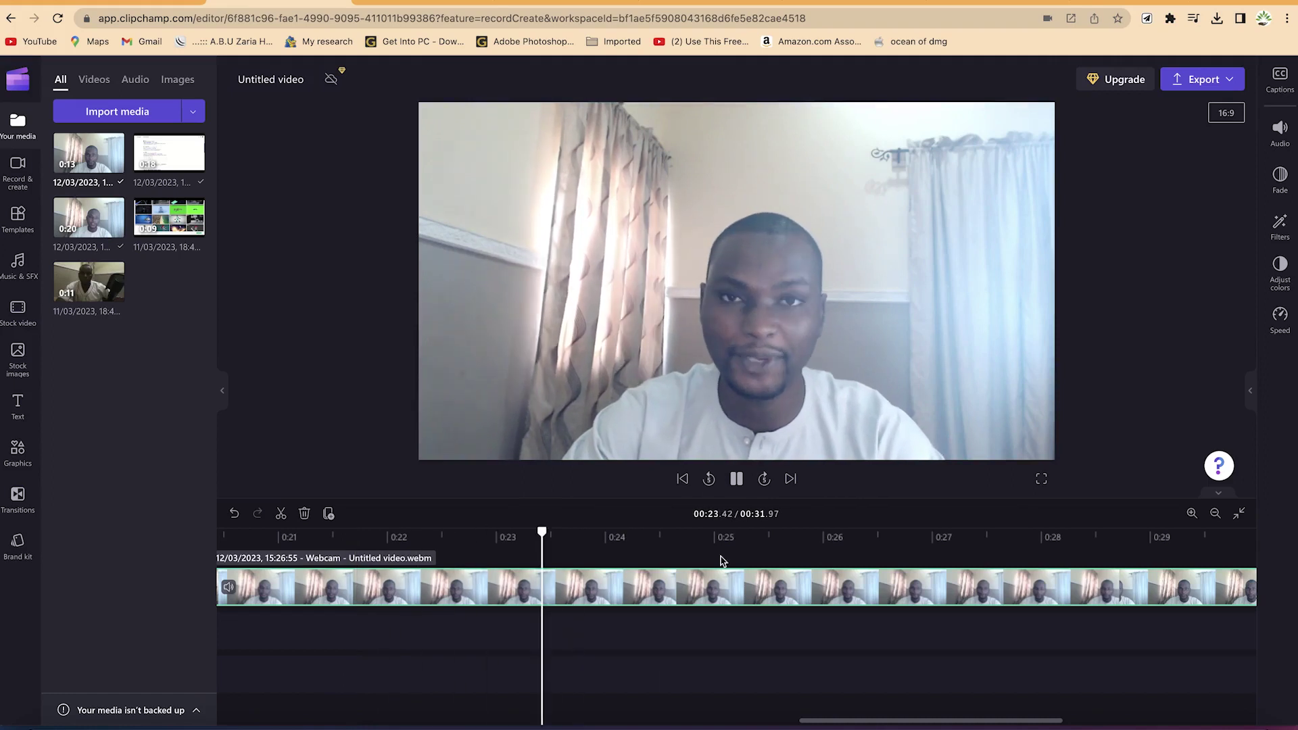
key(space)
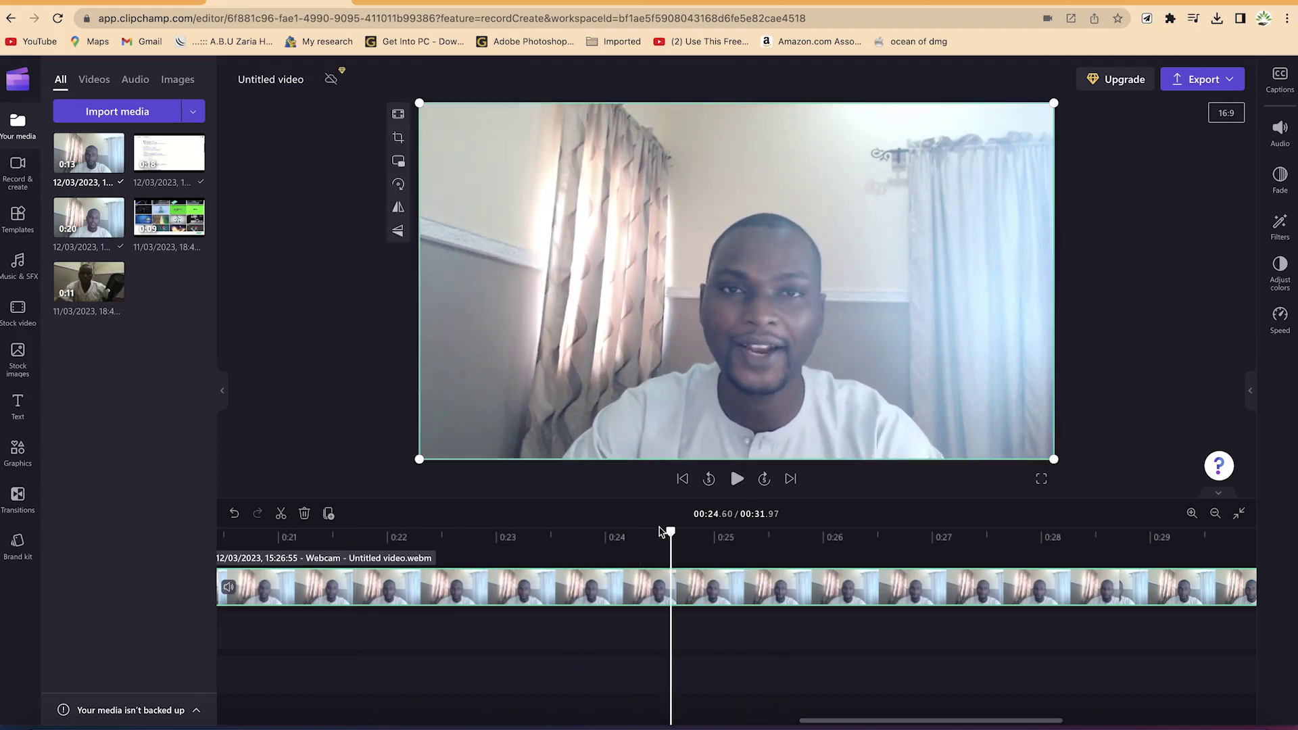
drag(671, 532, 614, 533)
key(space)
key(space)
- Split the webcam clip at 00:24.08, delete the left piece and remove the gap
key(s)
click(538, 605)
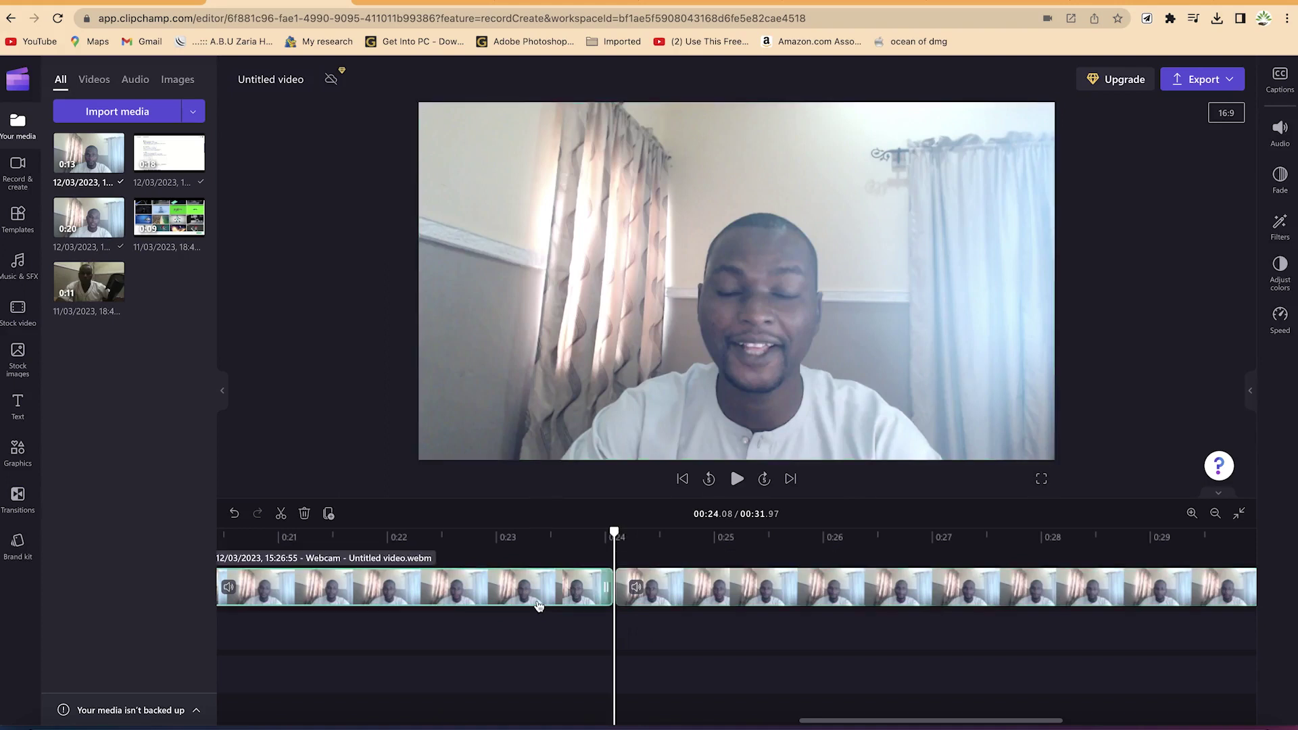
key(Delete)
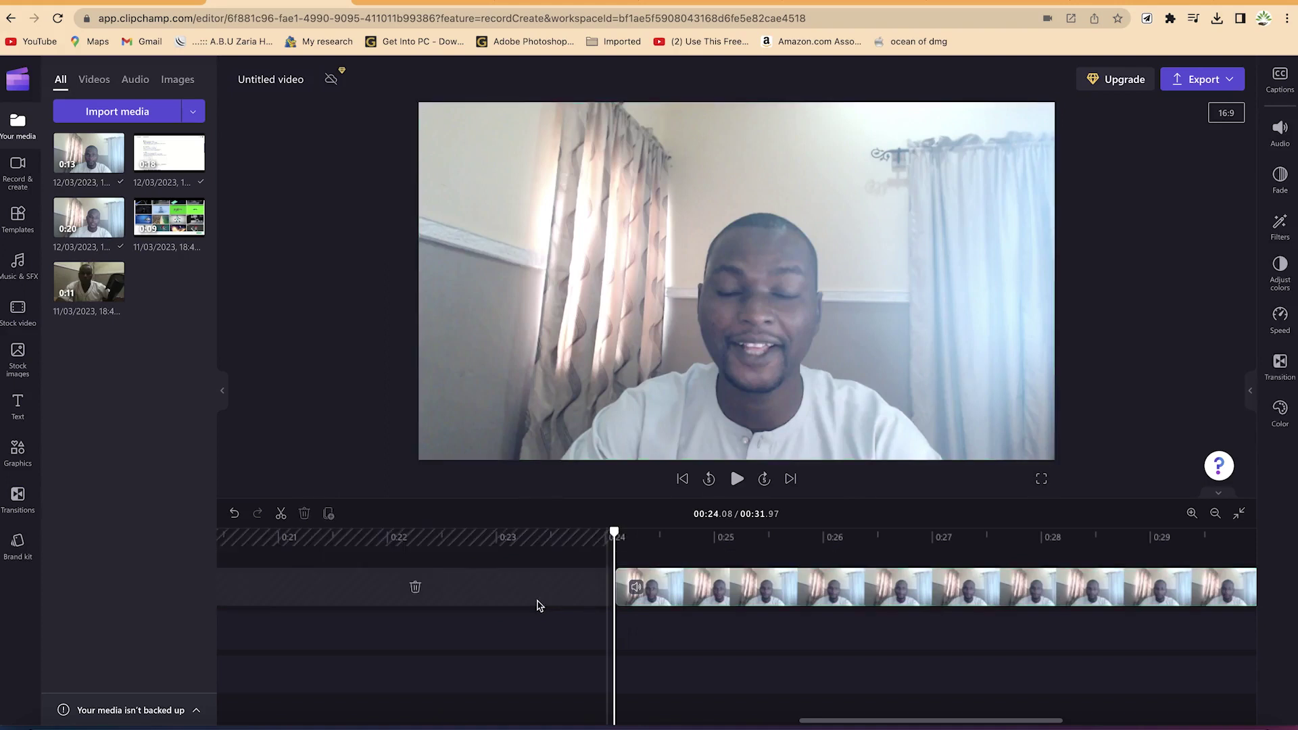
click(415, 587)
click(336, 633)
click(375, 565)
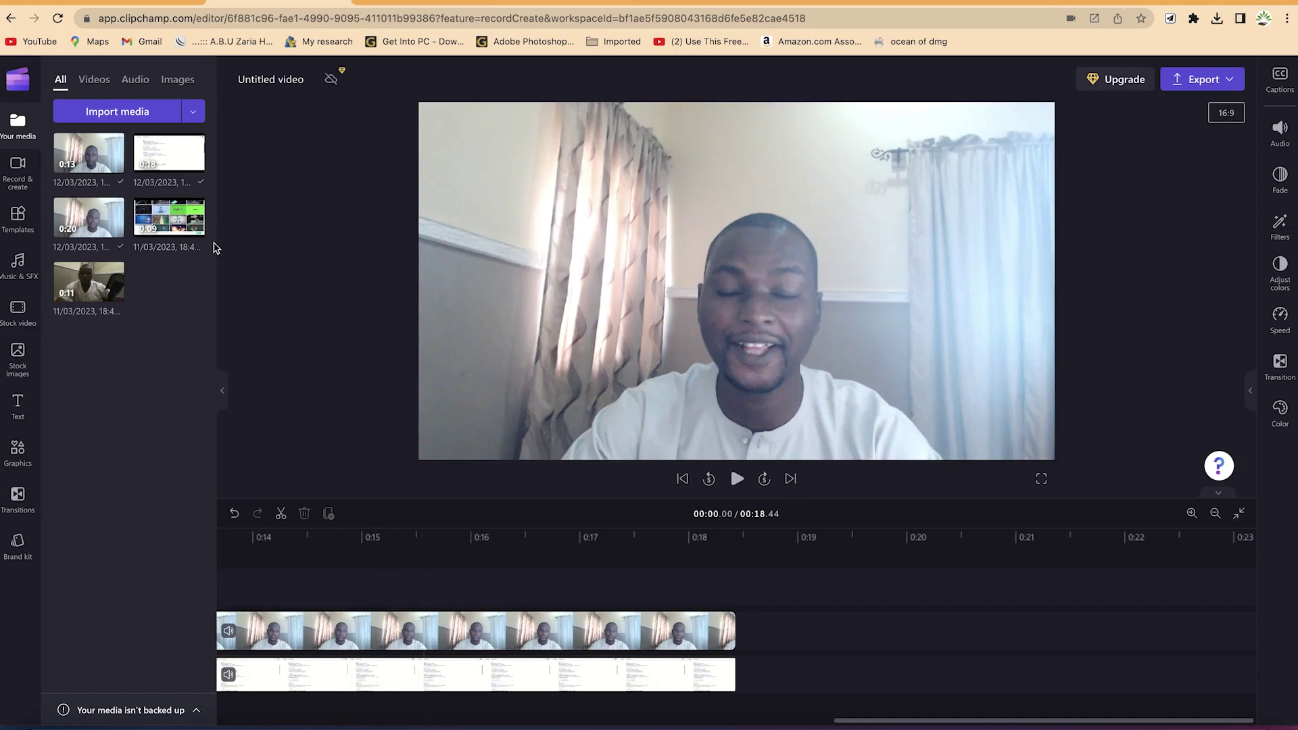
- Start a new screen recording from Record & create
click(10, 177)
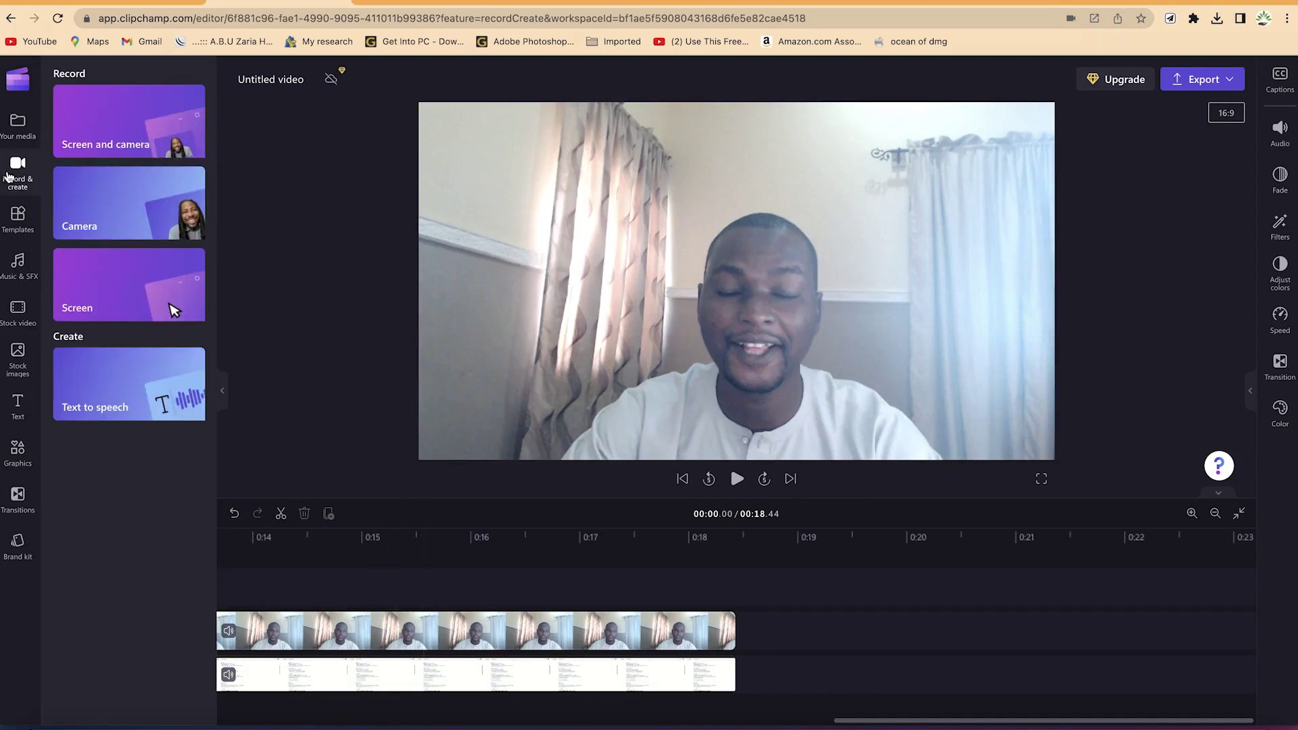
click(149, 298)
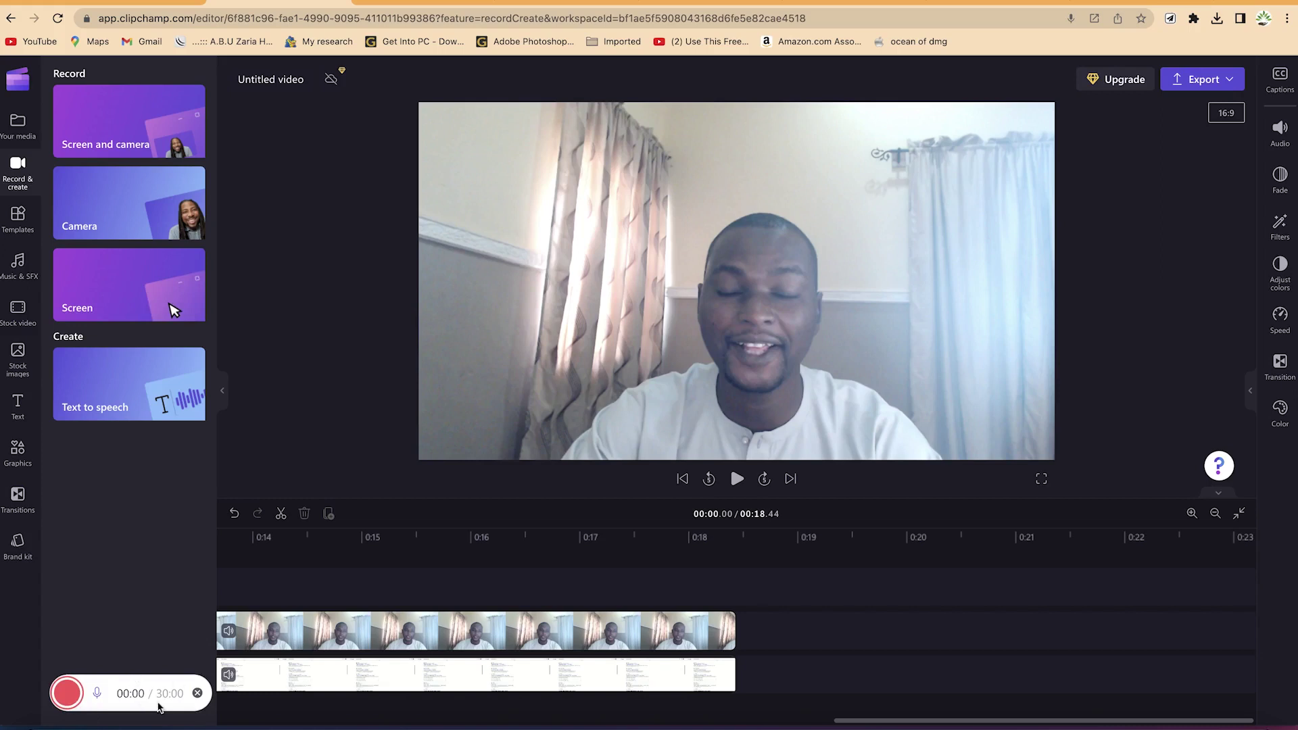
click(65, 696)
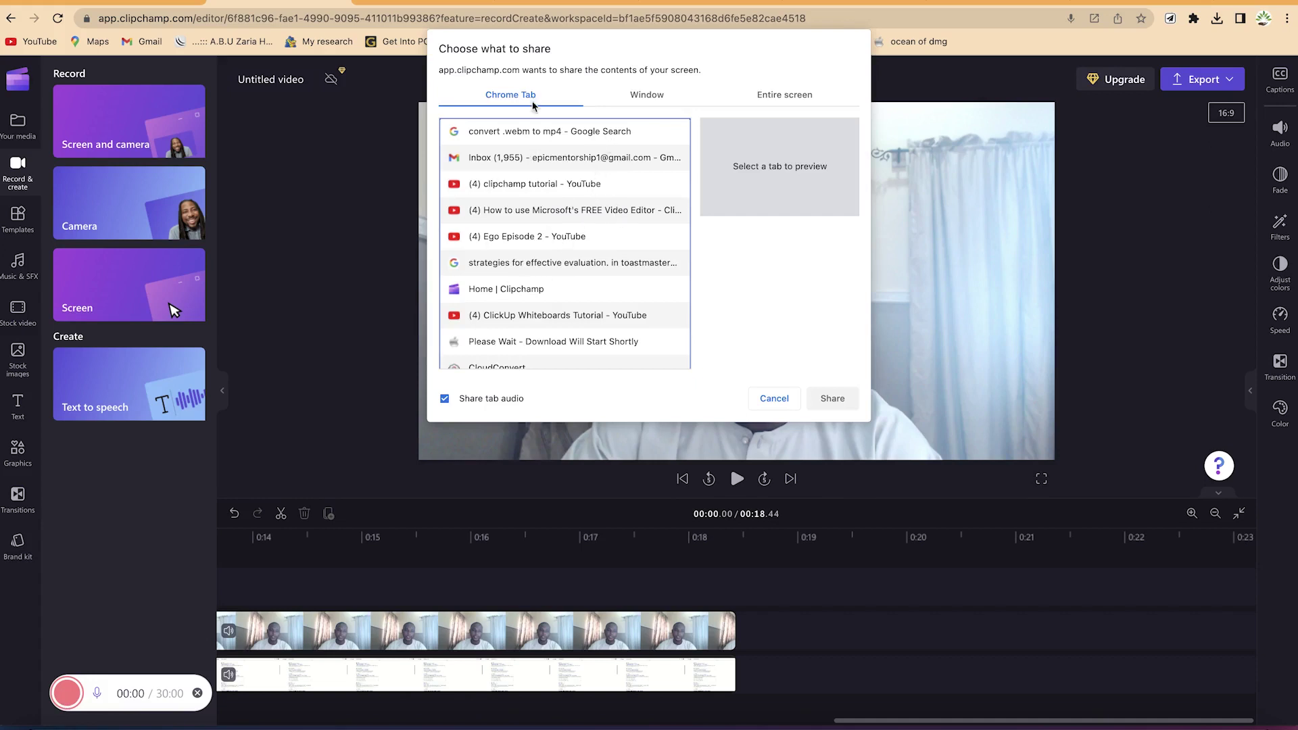
- Share the CloudConvert Chrome tab after reviewing the window and entire-screen options
click(642, 99)
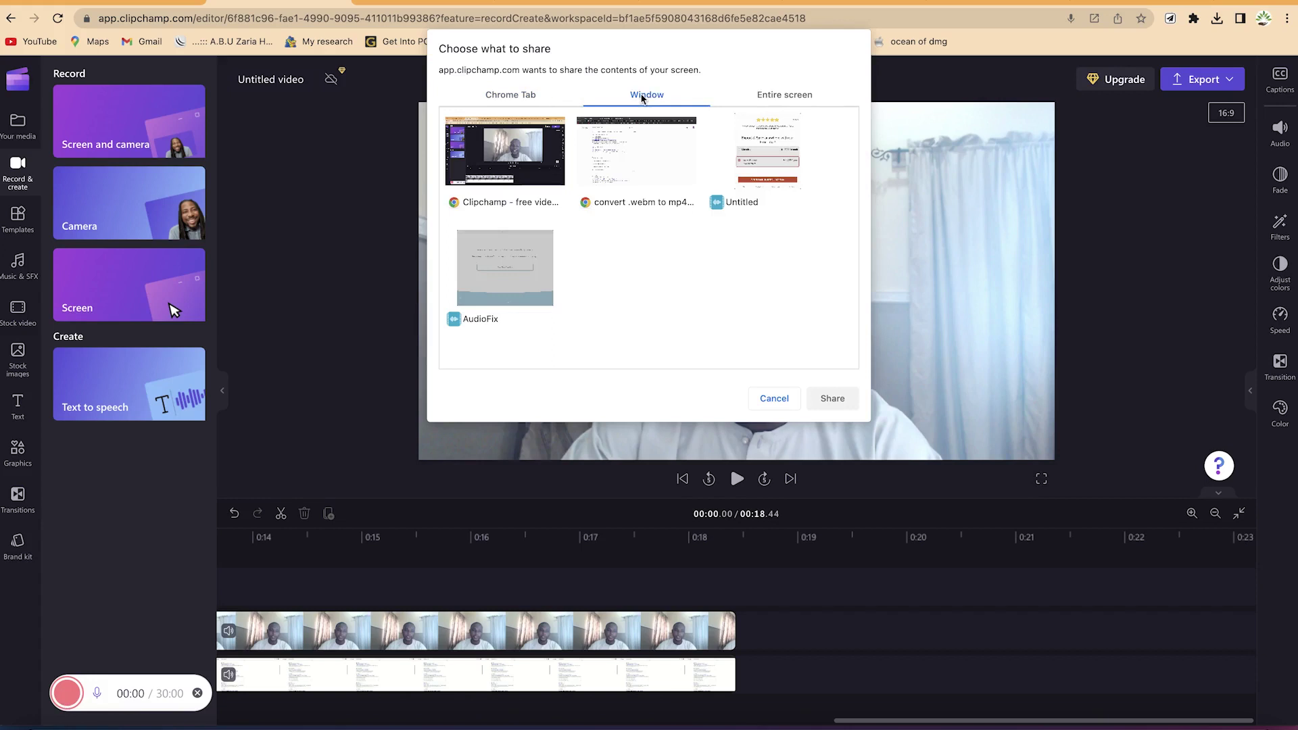
click(796, 99)
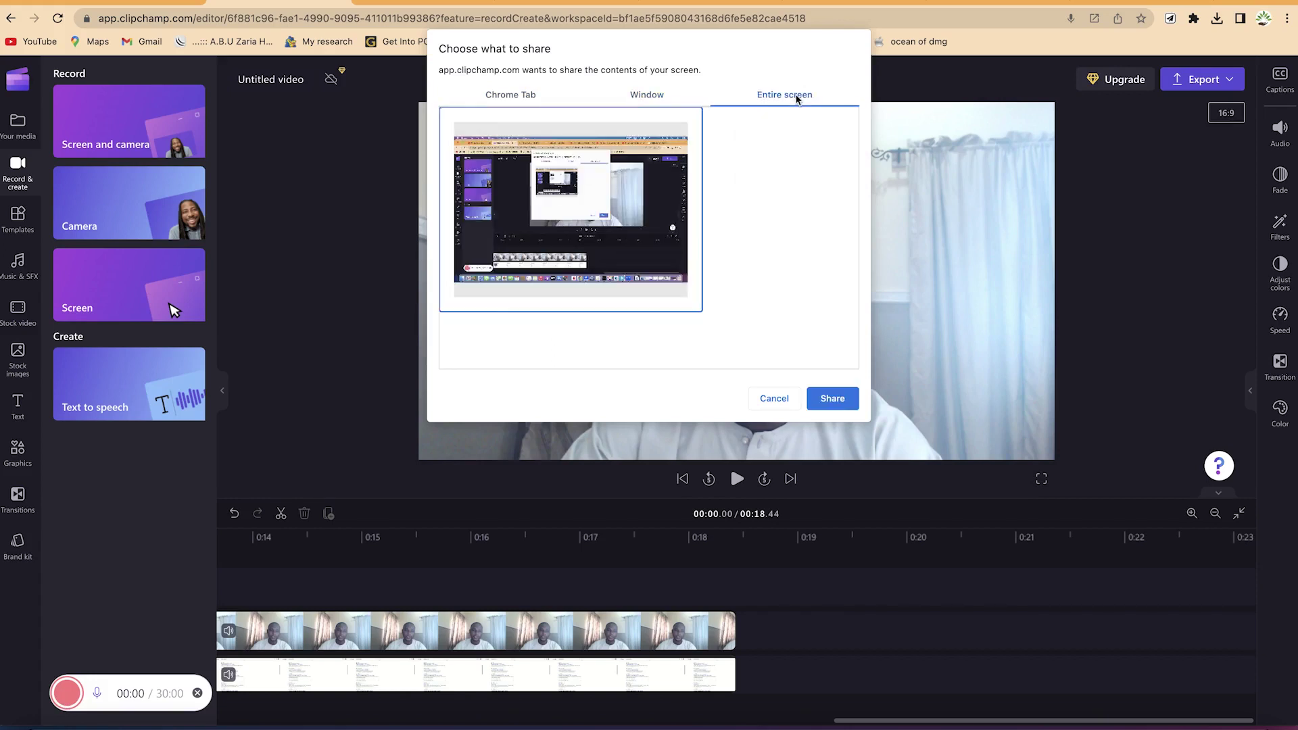
click(529, 98)
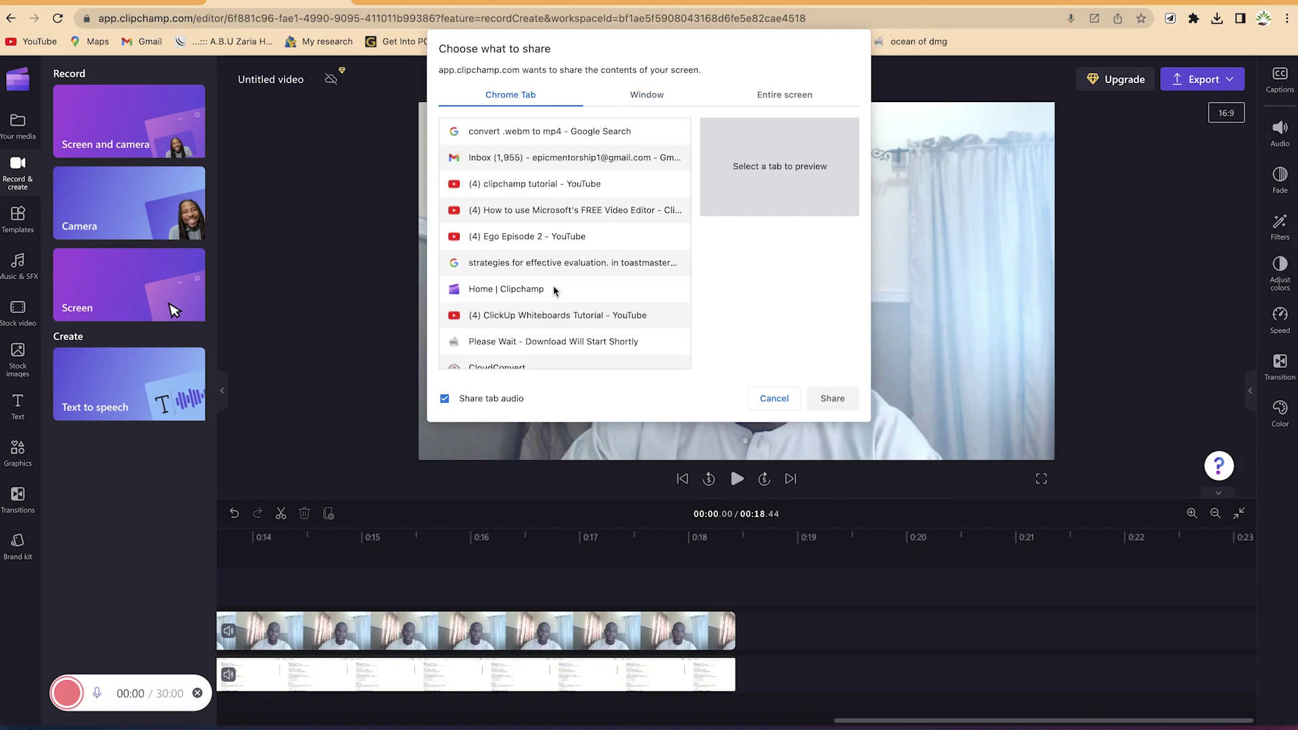
scroll(559, 343, down, 1)
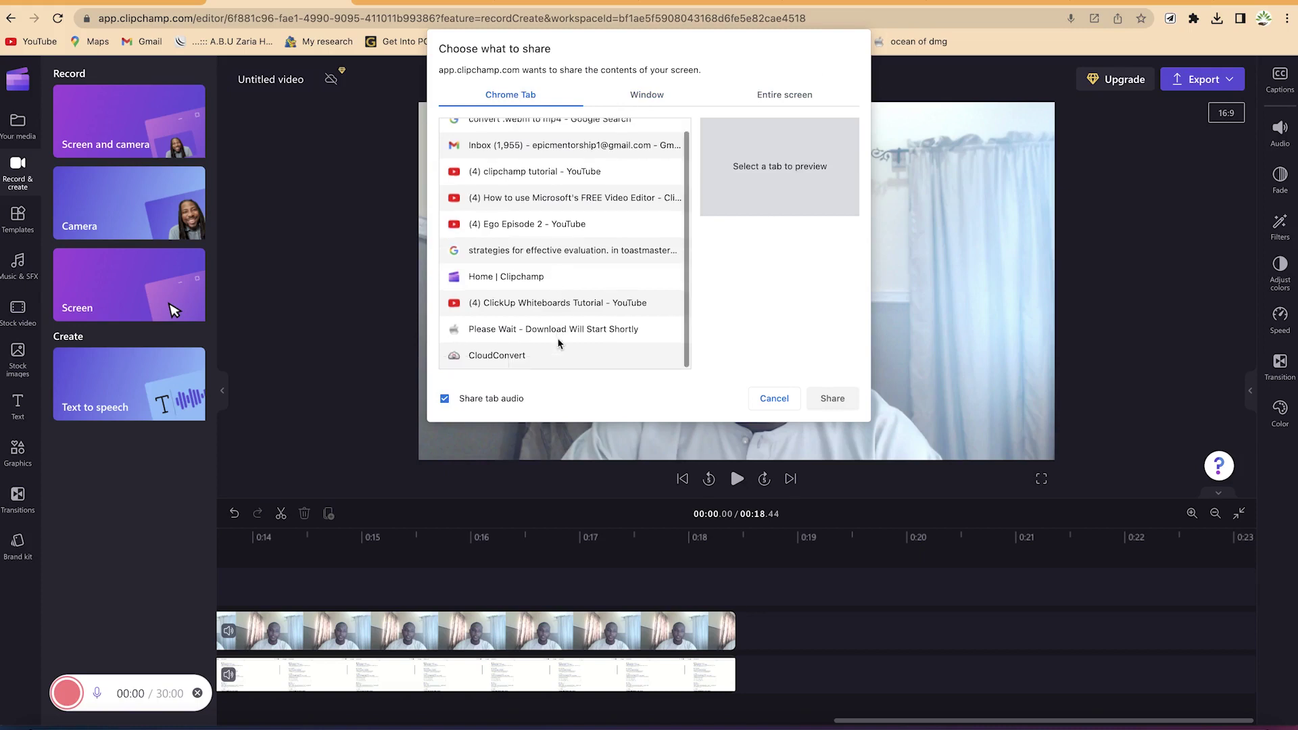
double_click(521, 355)
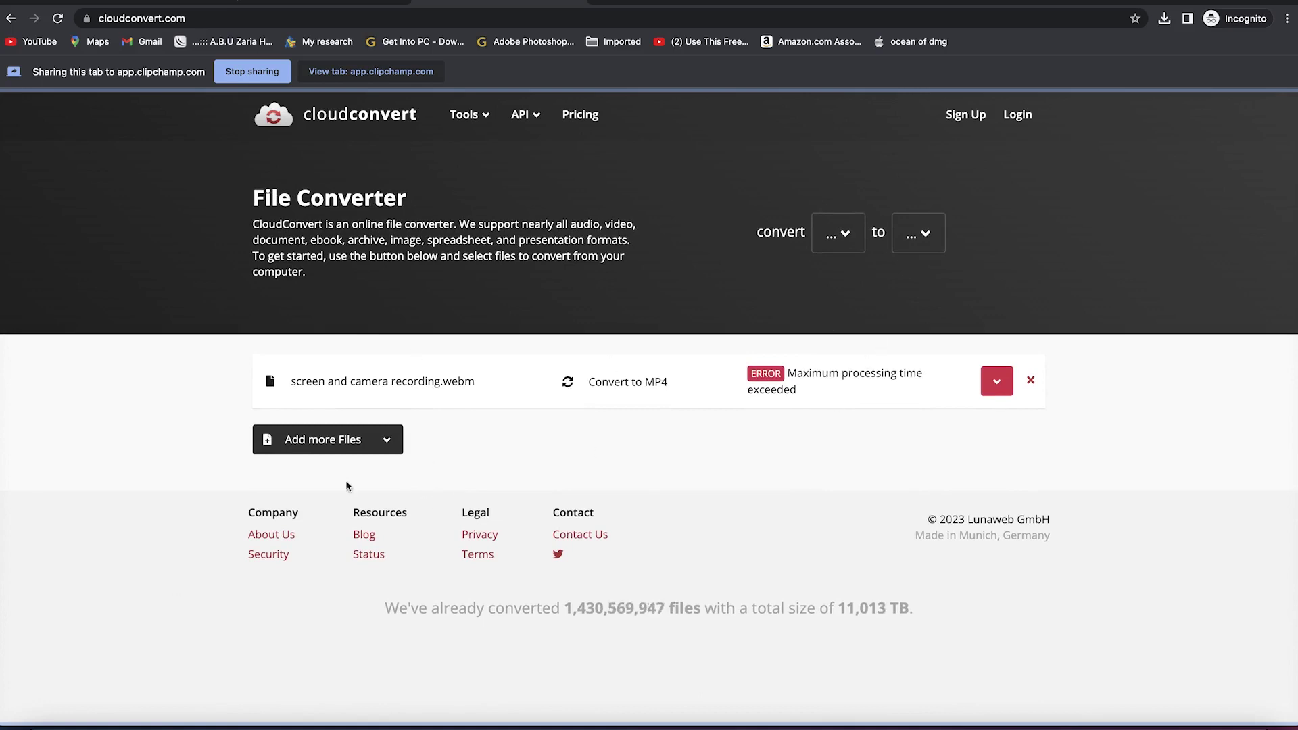
- Go to CloudConvert's About Us page while the tab is being recorded
click(281, 536)
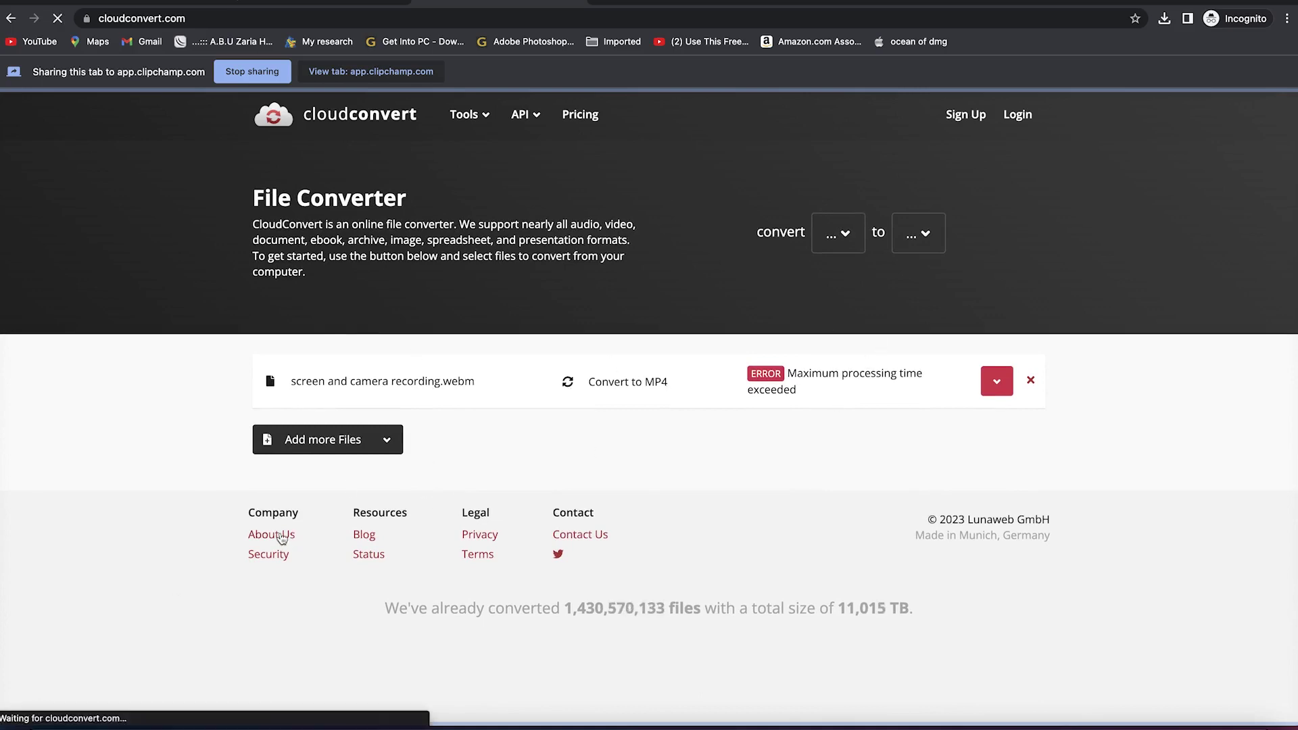
scroll(462, 318, down, 2)
scroll(461, 317, up, 2)
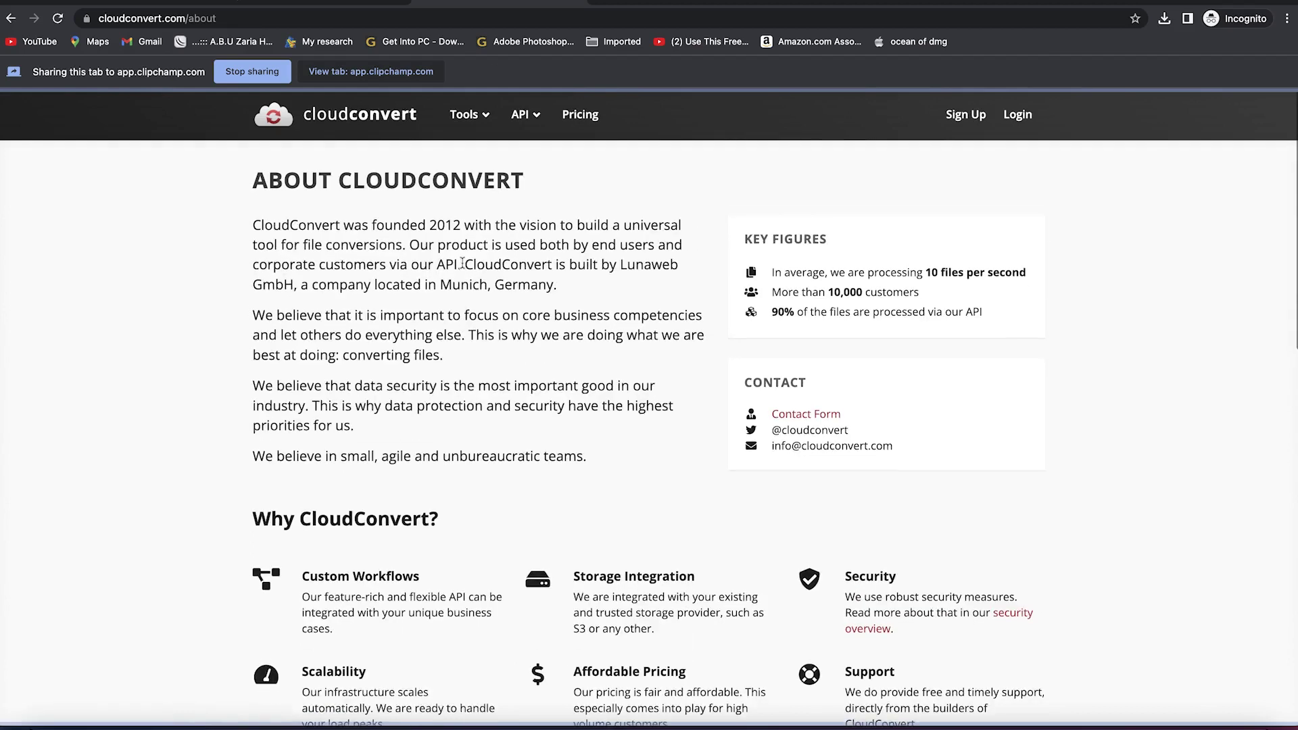
- Stop sharing the tab and bring the Clipchamp window forward via Mission Control
click(250, 72)
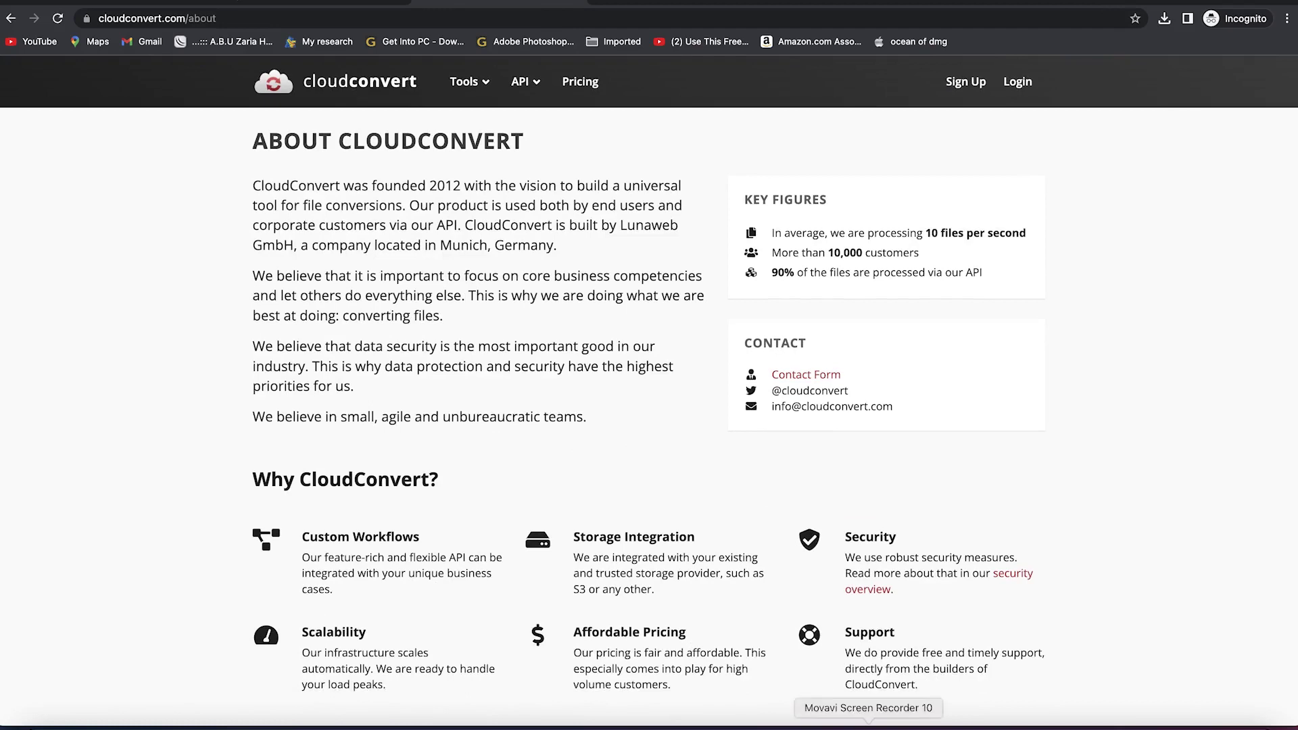
key(ctrl+Up)
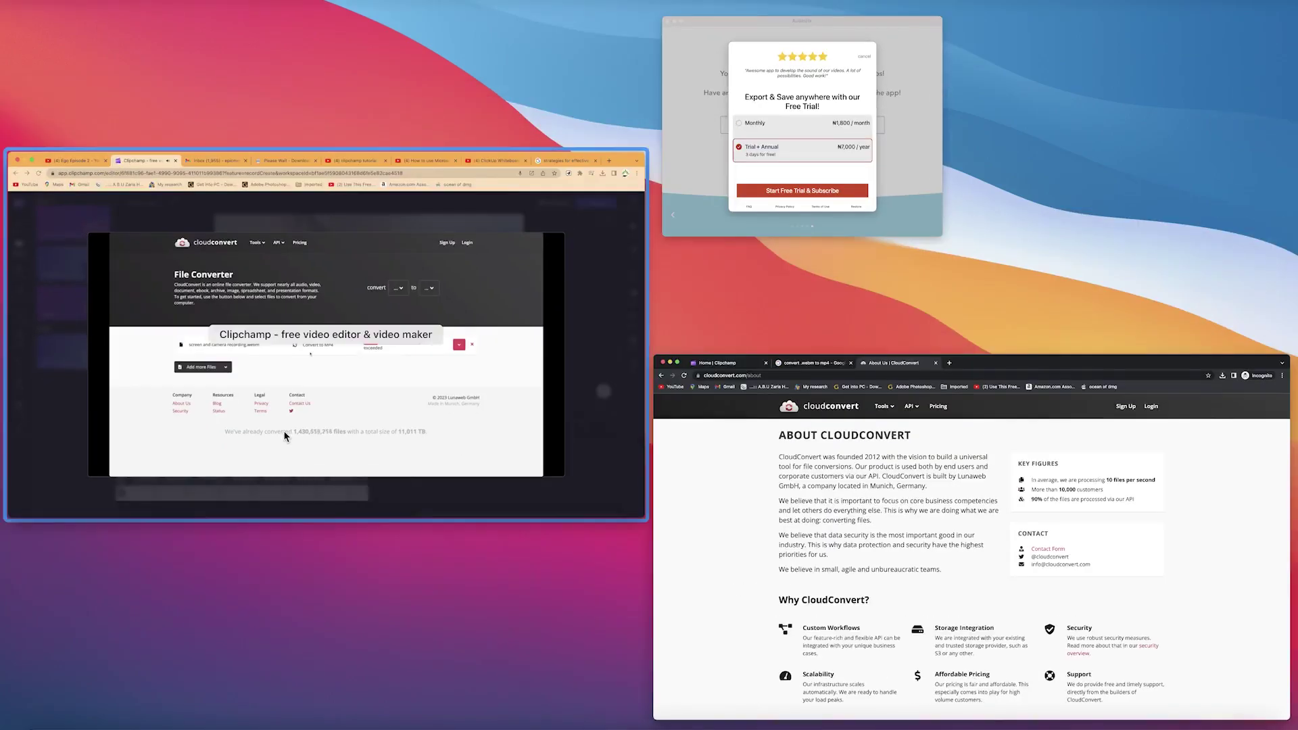
click(284, 429)
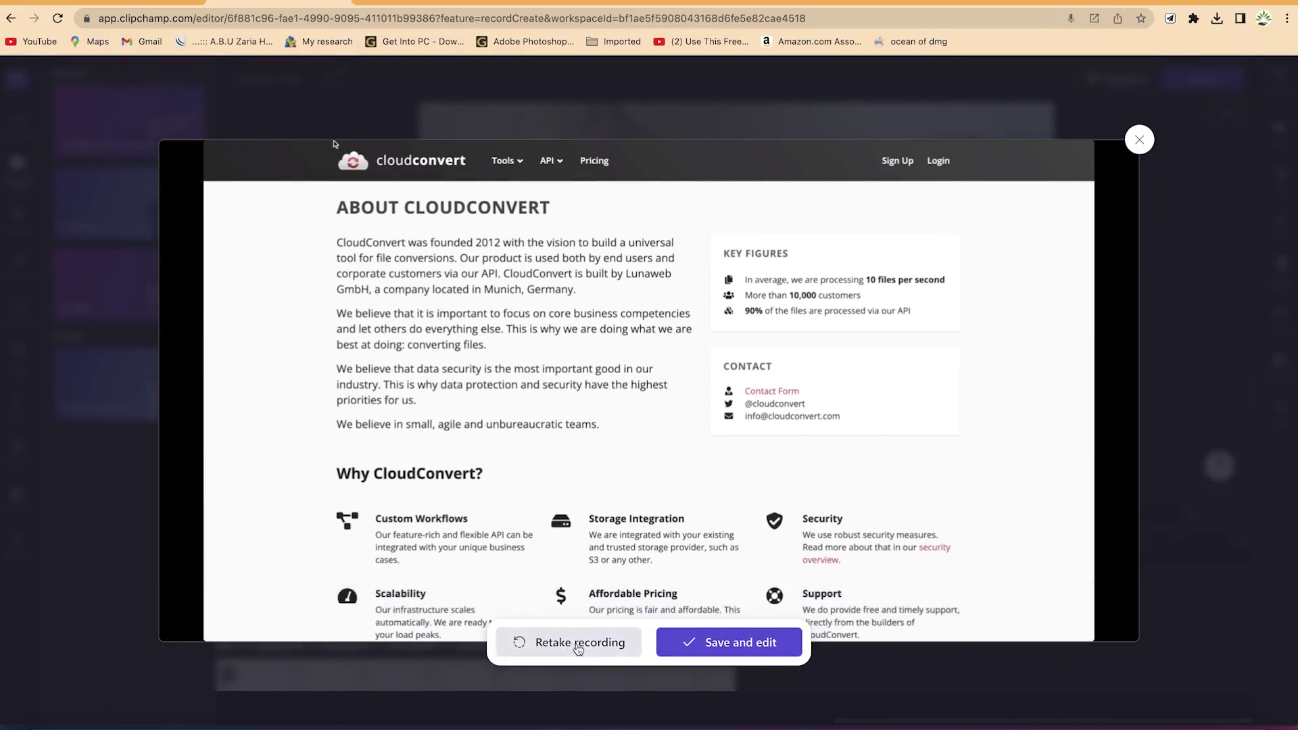
- Save the CloudConvert recording to the timeline and scroll to check the 30.69-second project
click(728, 642)
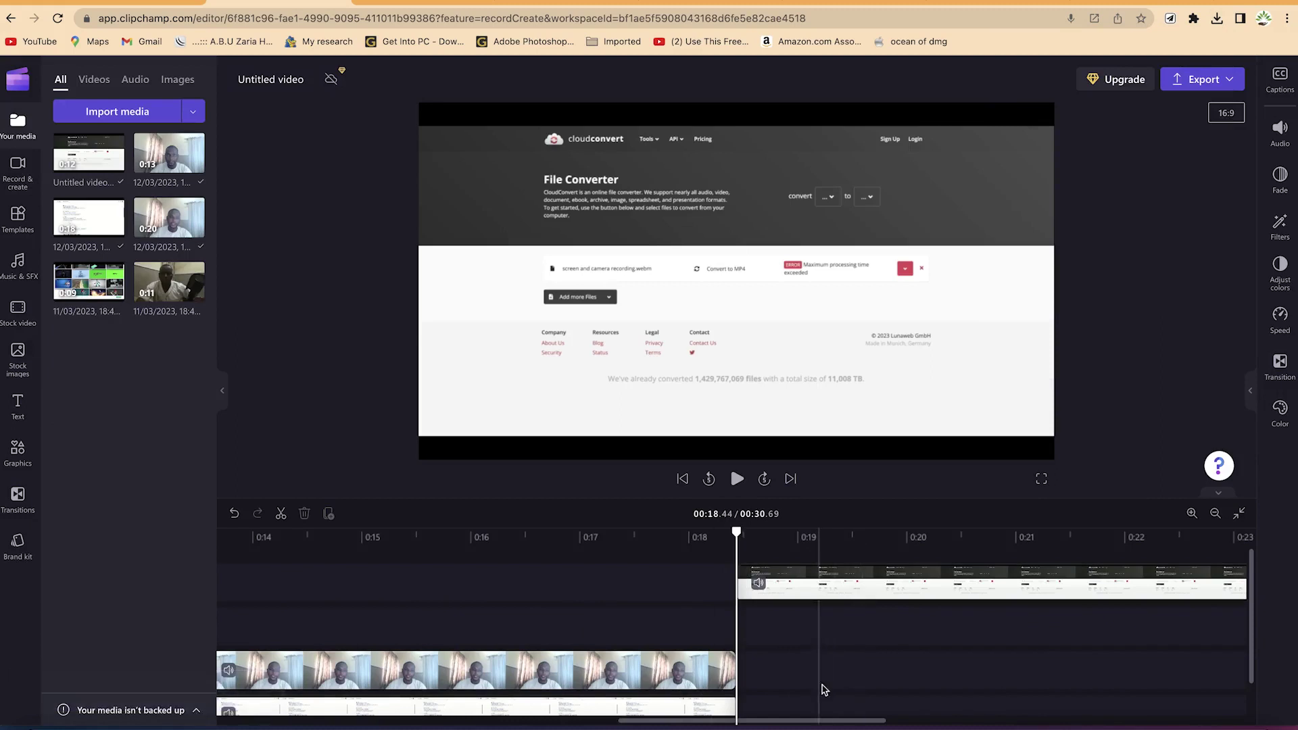
drag(669, 715, 286, 711)
scroll(628, 698, right, 20)
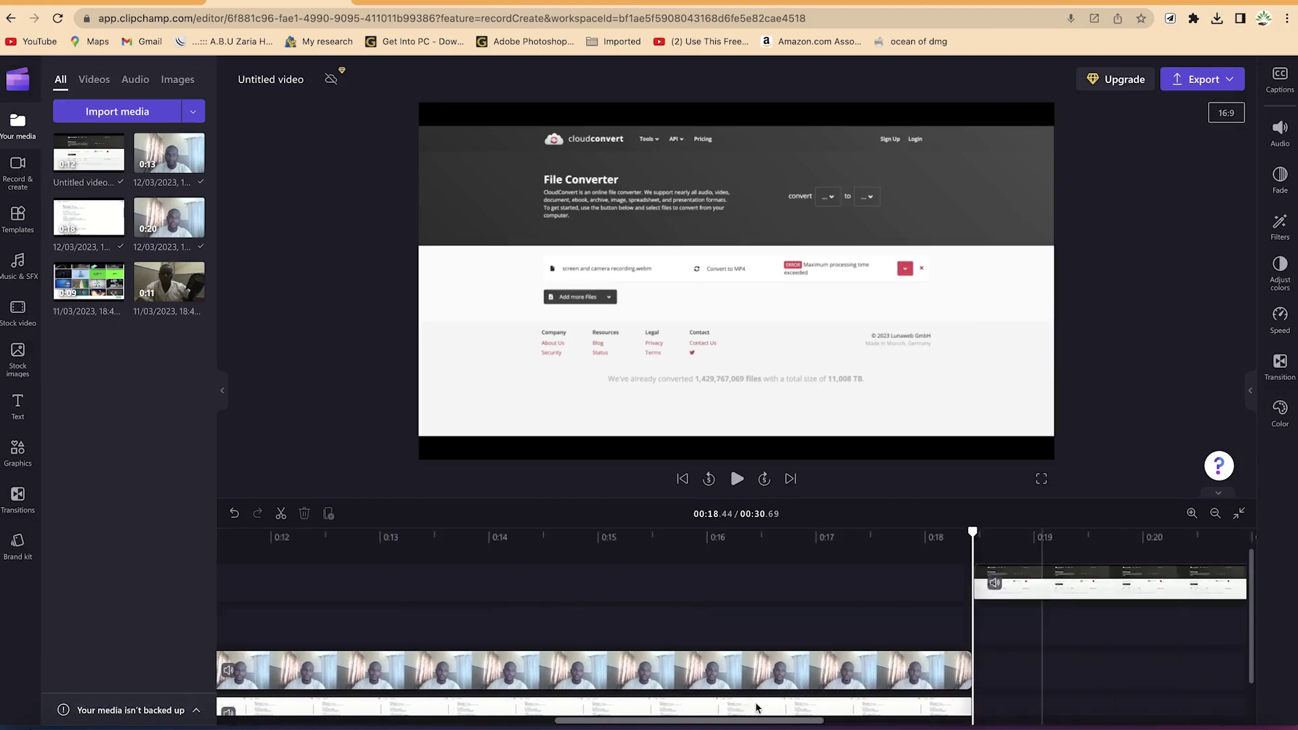
scroll(869, 697, right, 5)
scroll(993, 674, left, 6)
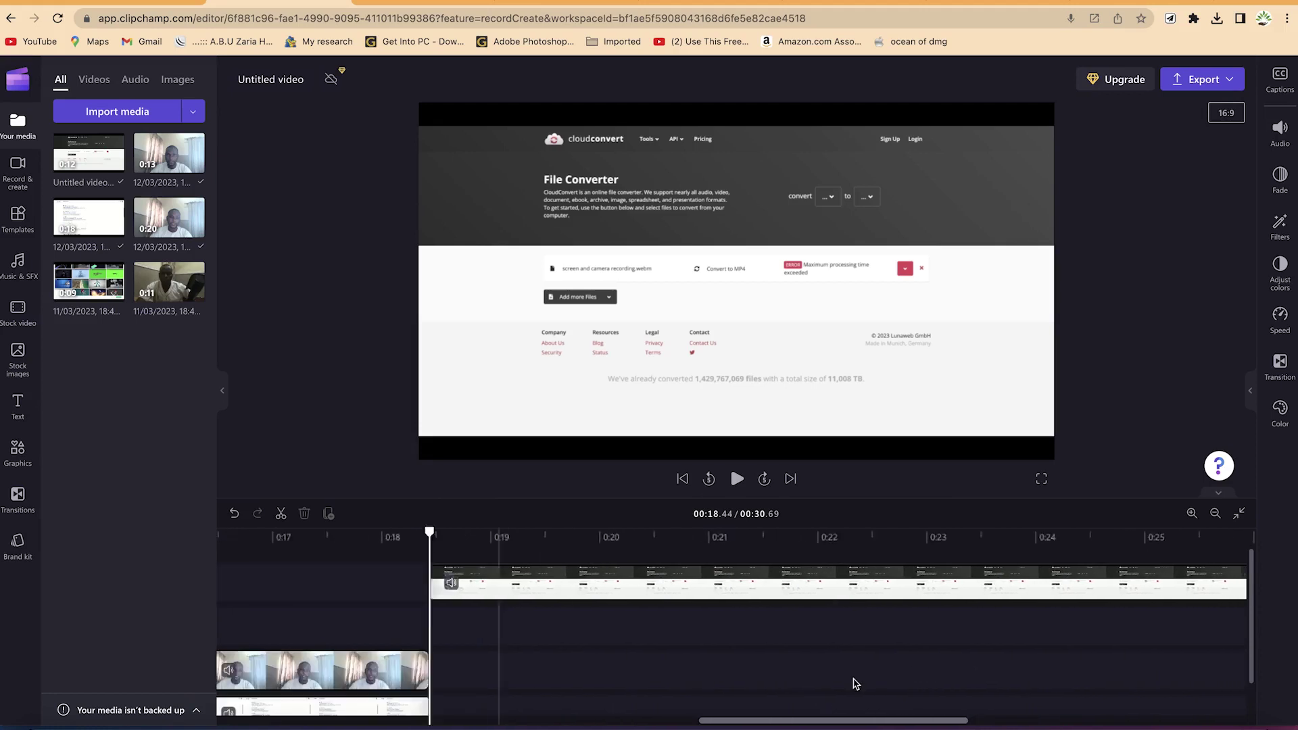